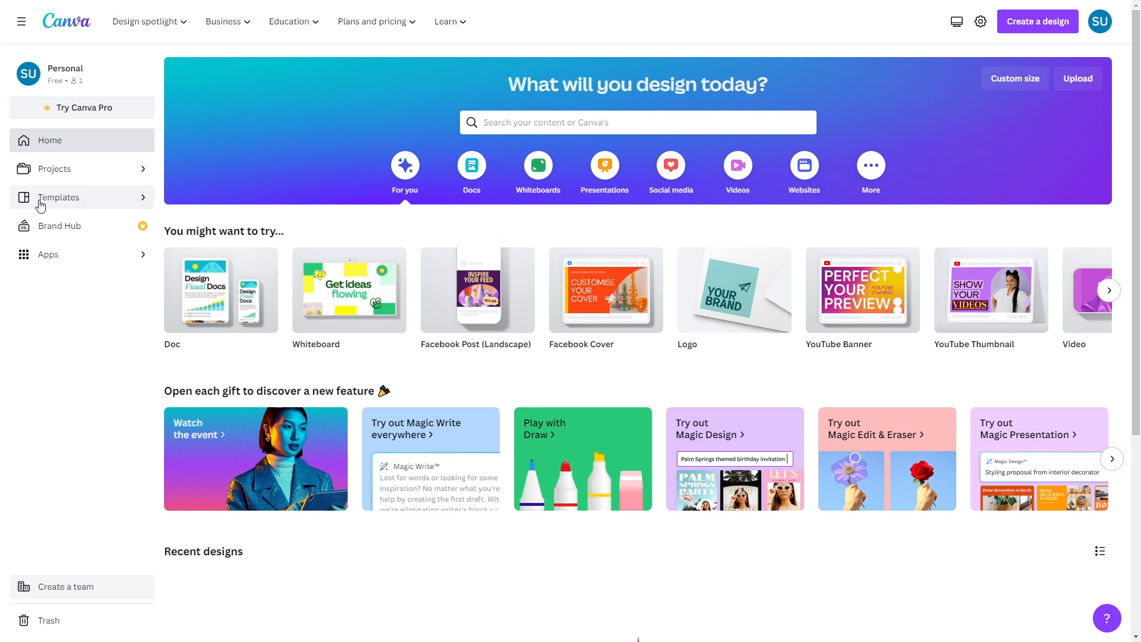
- Go to the Templates library from the Canva home page
{"action": "left_click", "coordinate": [70, 203]}
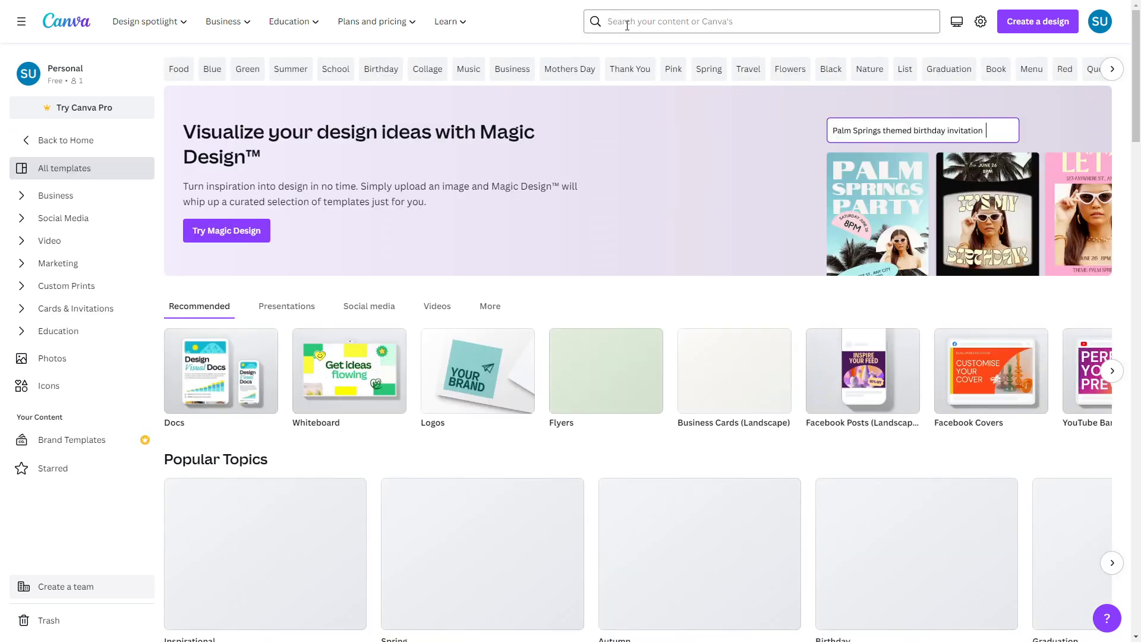
- Search for 'business card' and open the Business Card (Landscape) templates
{"action": "left_click", "coordinate": [627, 25]}
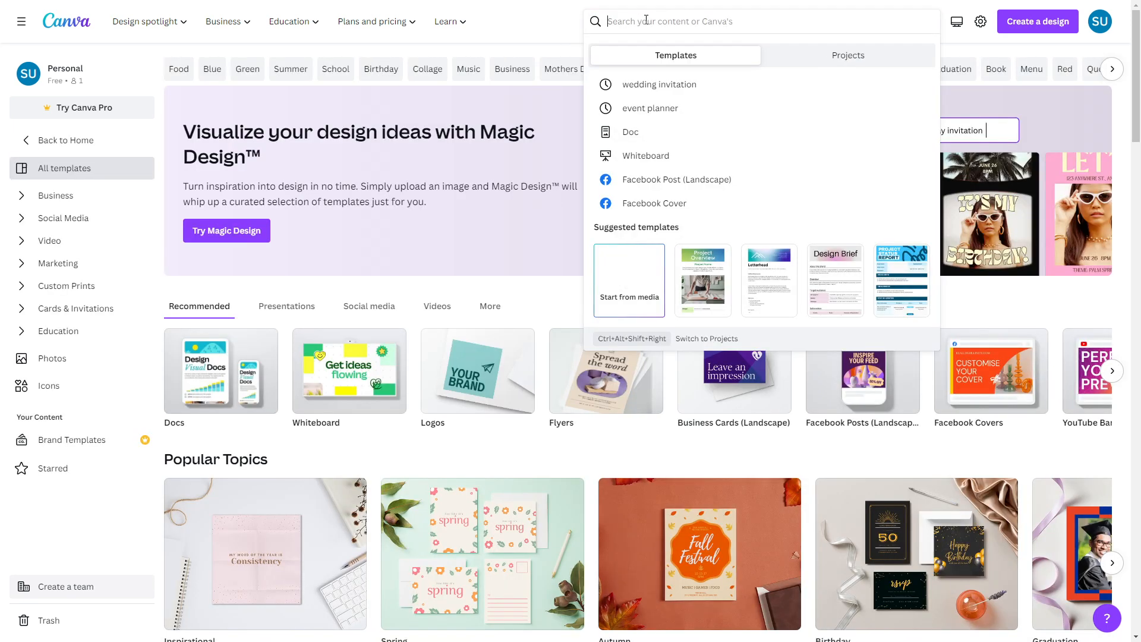
{"action": "type", "text": "busi"}
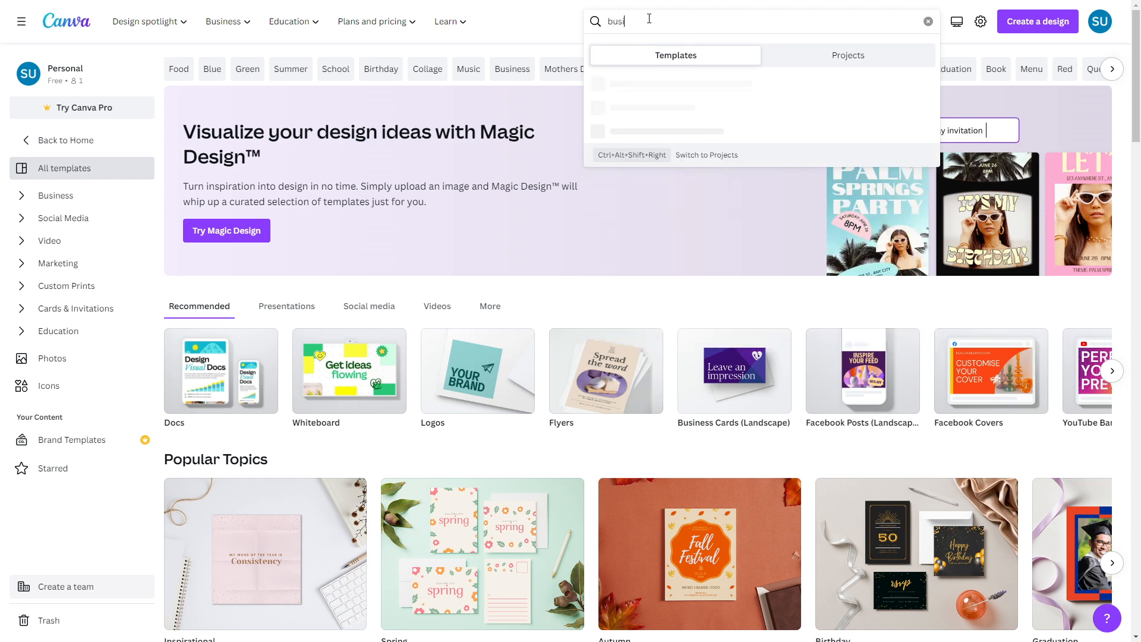
{"action": "type", "text": "ness card"}
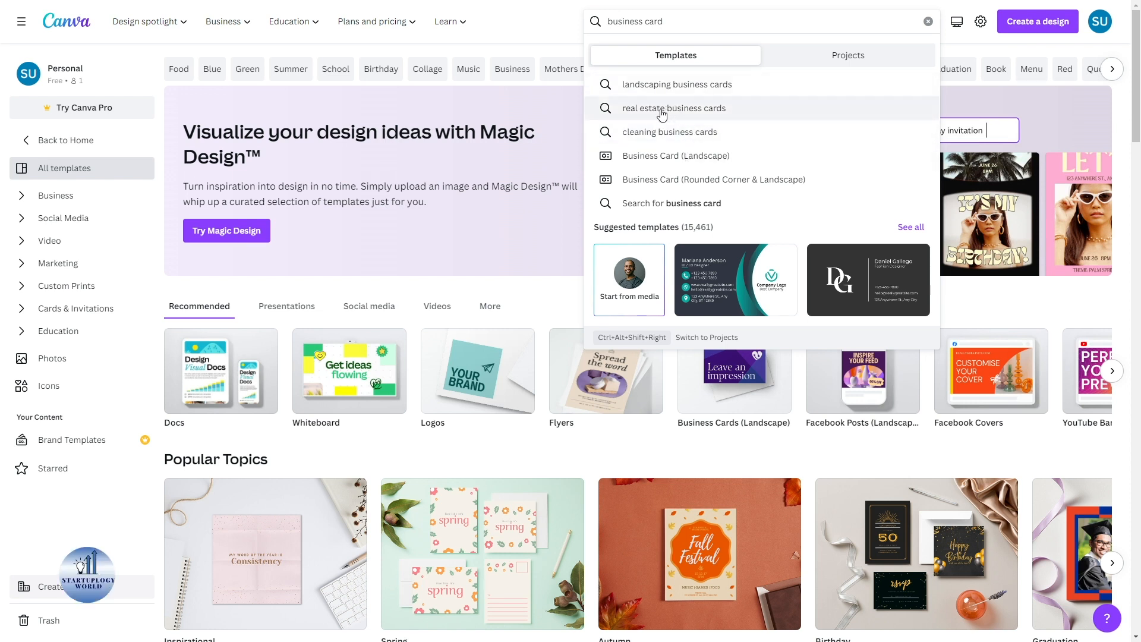
{"action": "left_click", "coordinate": [681, 167]}
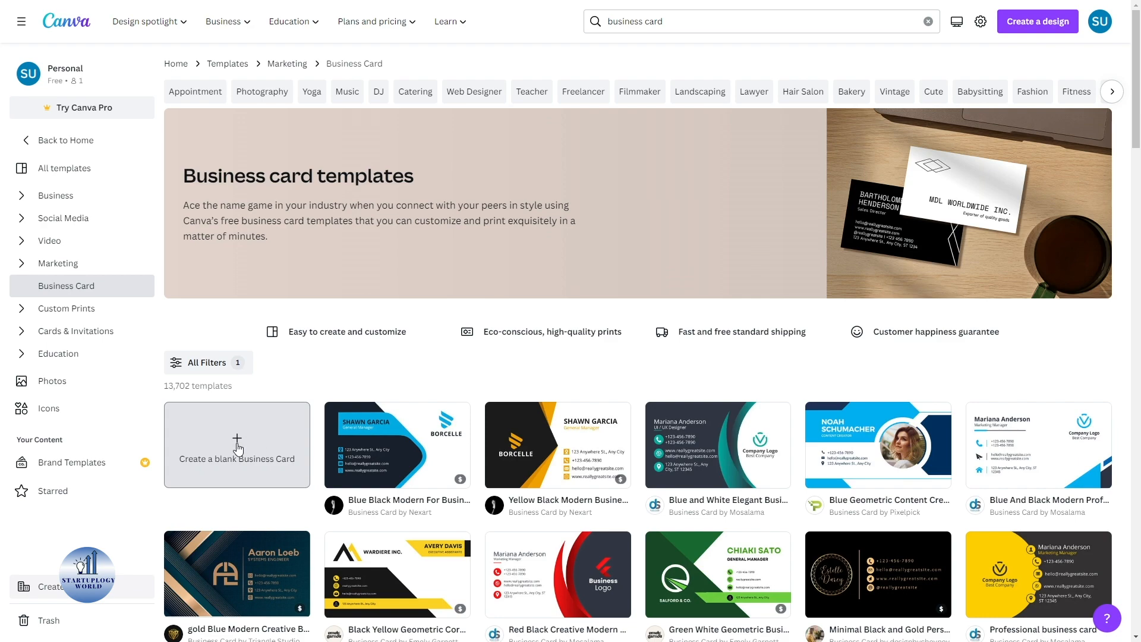
- Open the Creative Modern Business Card template in the editor for customising
{"action": "scroll", "coordinate": [642, 356], "scroll_direction": "down", "scroll_amount": 5}
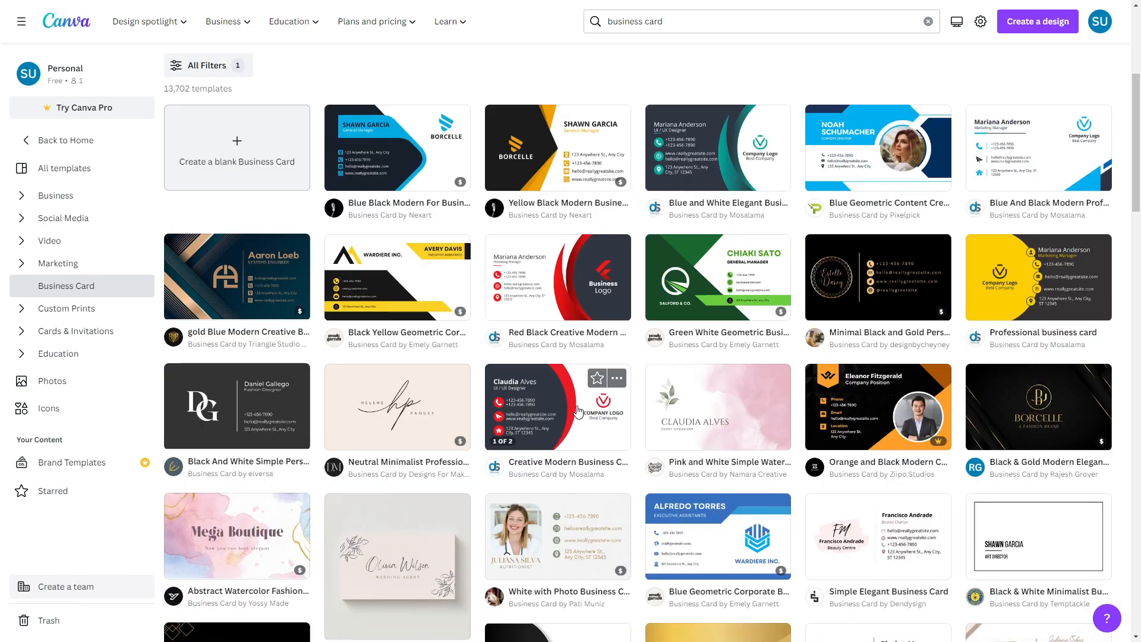
{"action": "left_click", "coordinate": [618, 416]}
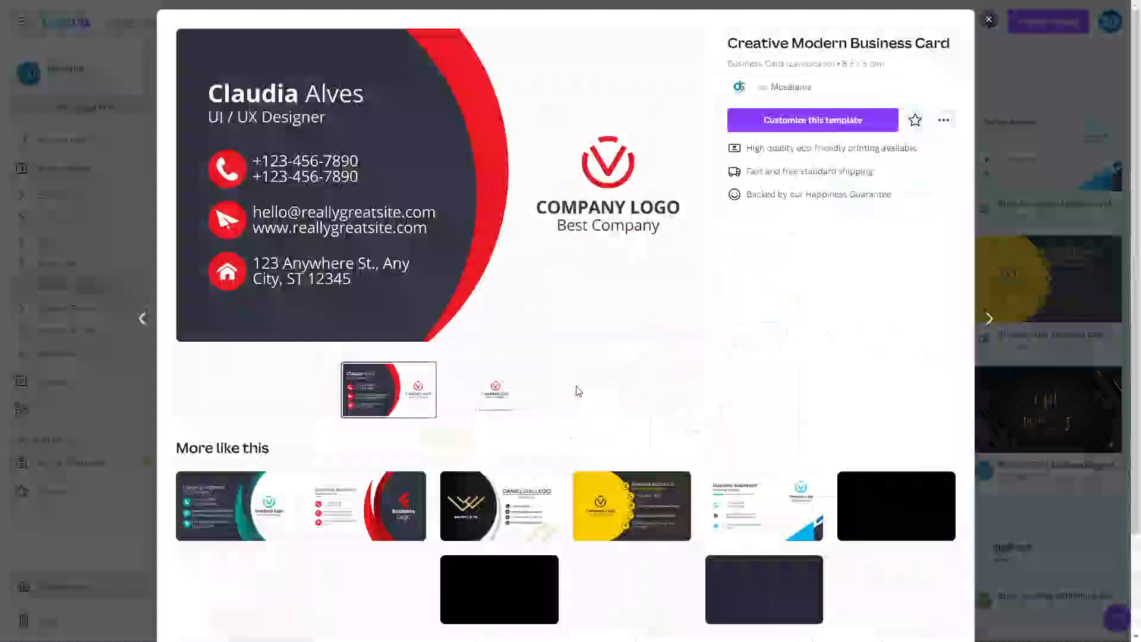
{"action": "left_click", "coordinate": [776, 121]}
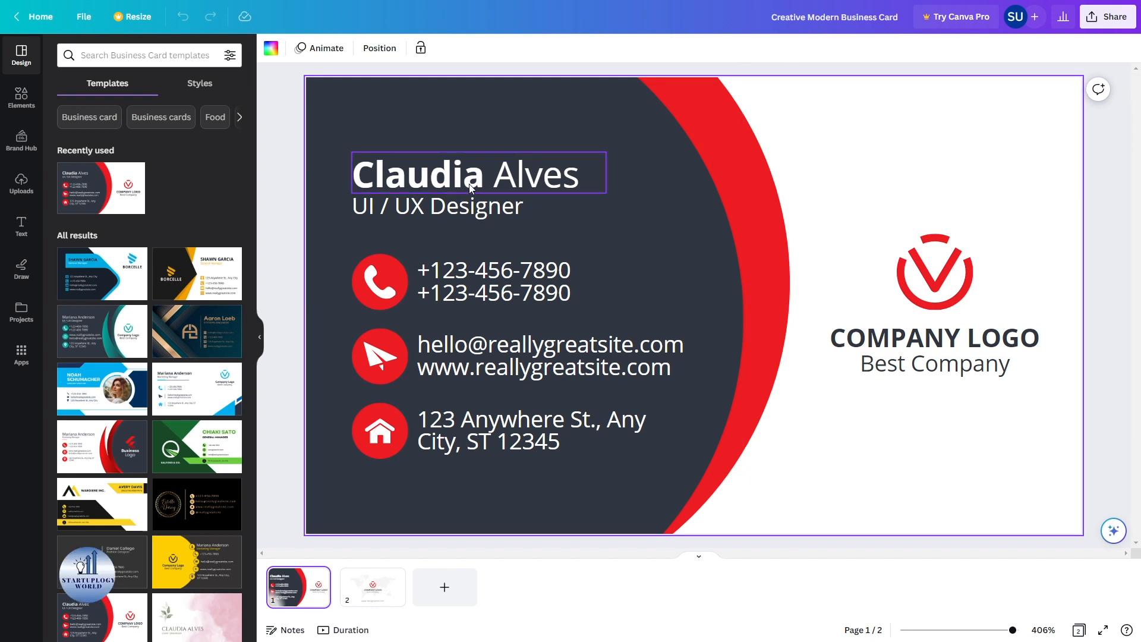
- Replace the name heading with the new cardholder's first name and surname
{"action": "left_click", "coordinate": [482, 173]}
{"action": "key", "text": "BackSpace"}
{"action": "key", "text": "BackSpace"}
{"action": "key", "text": "BackSpace"}
{"action": "key", "text": "BackSpace"}
{"action": "key", "text": "BackSpace"}
{"action": "key", "text": "BackSpace"}
{"action": "key", "text": "BackSpace"}
{"action": "key", "text": "Right"}
{"action": "key", "text": "shift+End"}
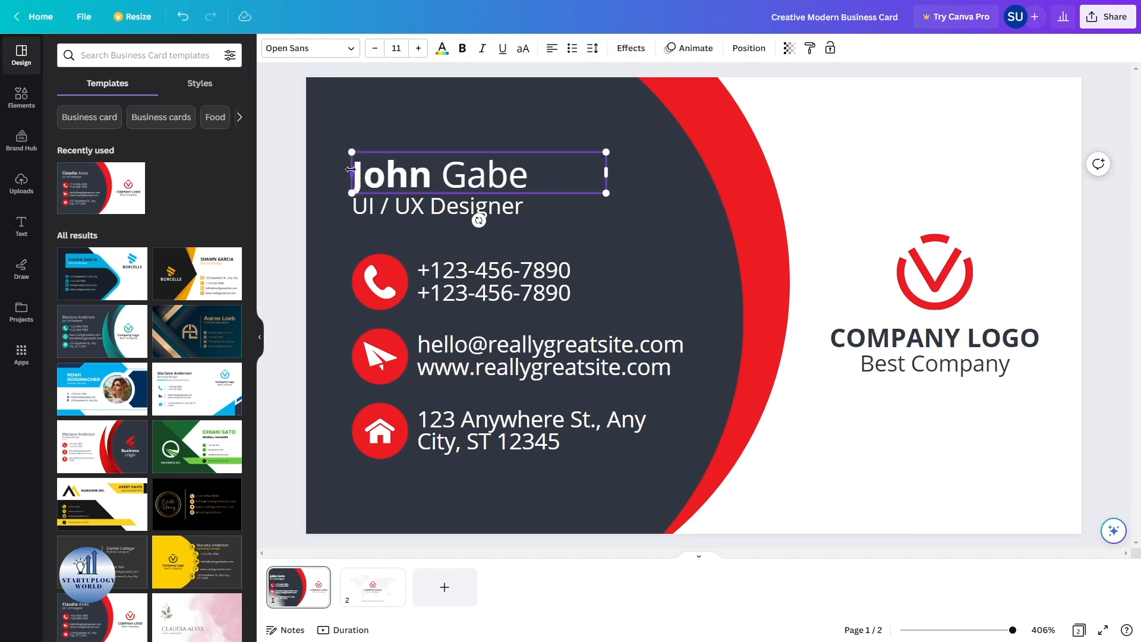
- Change the job title from 'UI / UX Designer' to 'YouTube Expert'
{"action": "left_click", "coordinate": [413, 210]}
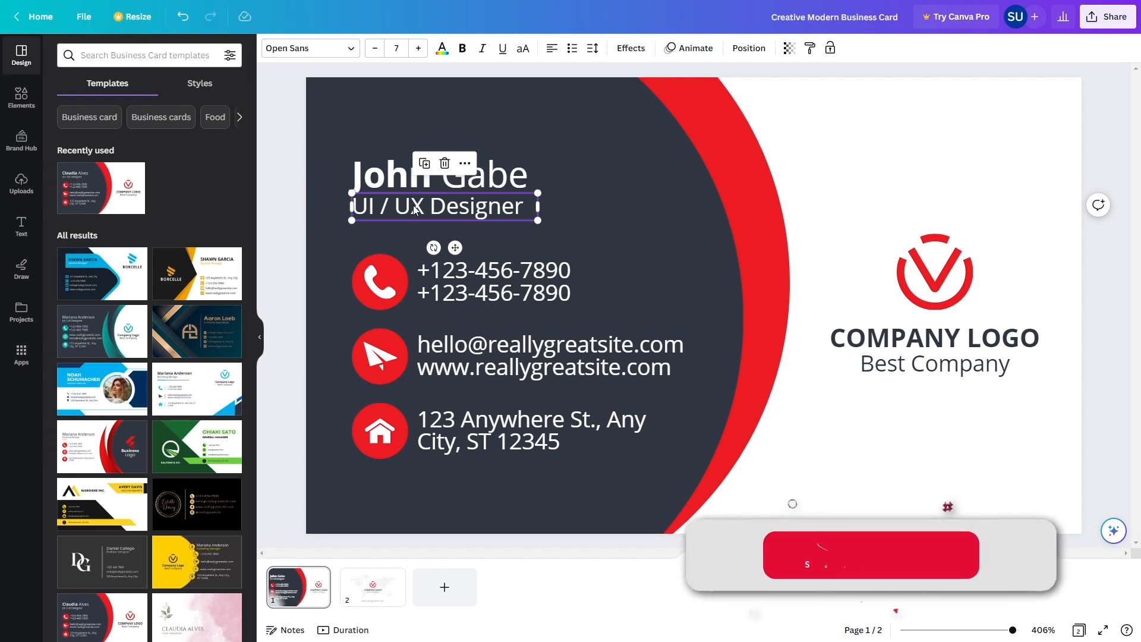
{"action": "double_click", "coordinate": [413, 207]}
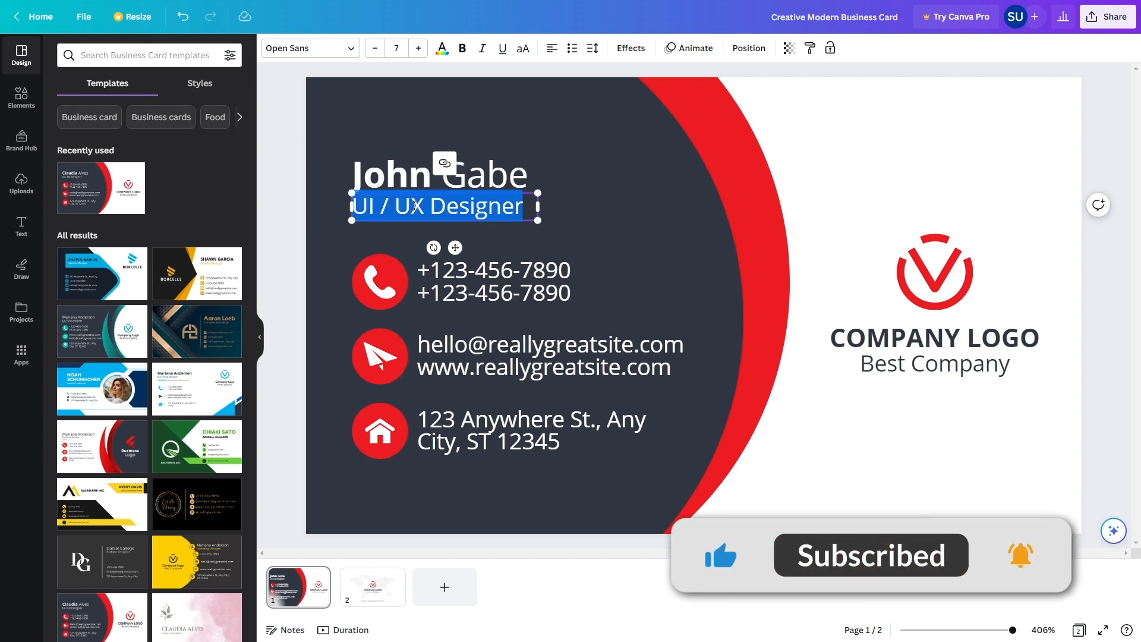
{"action": "type", "text": "Youtube Expert"}
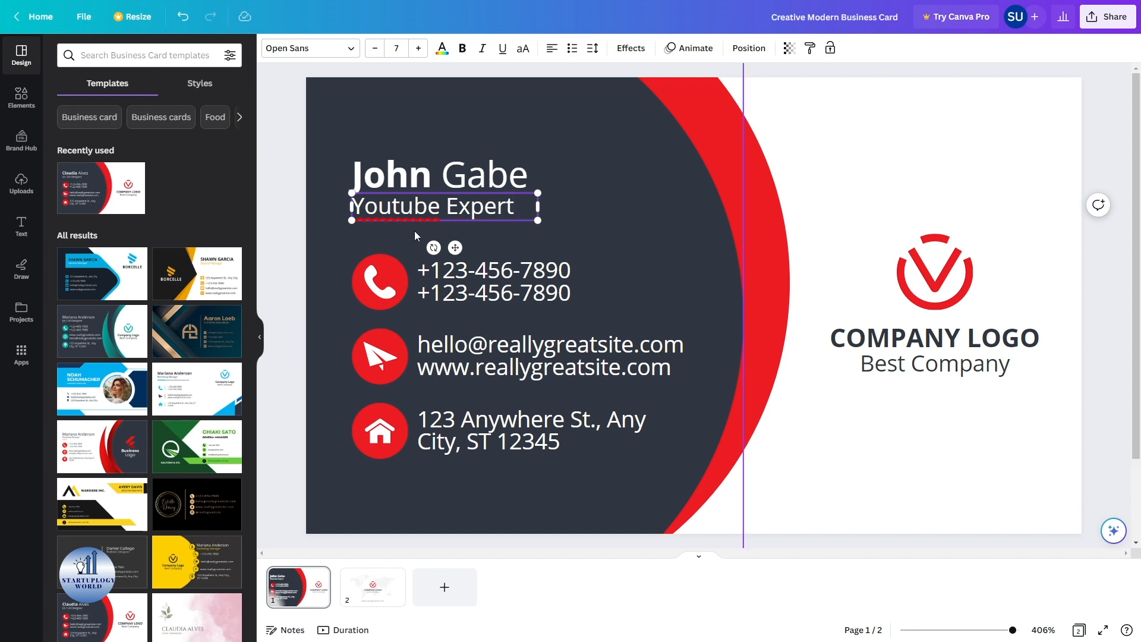
{"action": "double_click", "coordinate": [396, 206]}
{"action": "type", "text": "YouTube"}
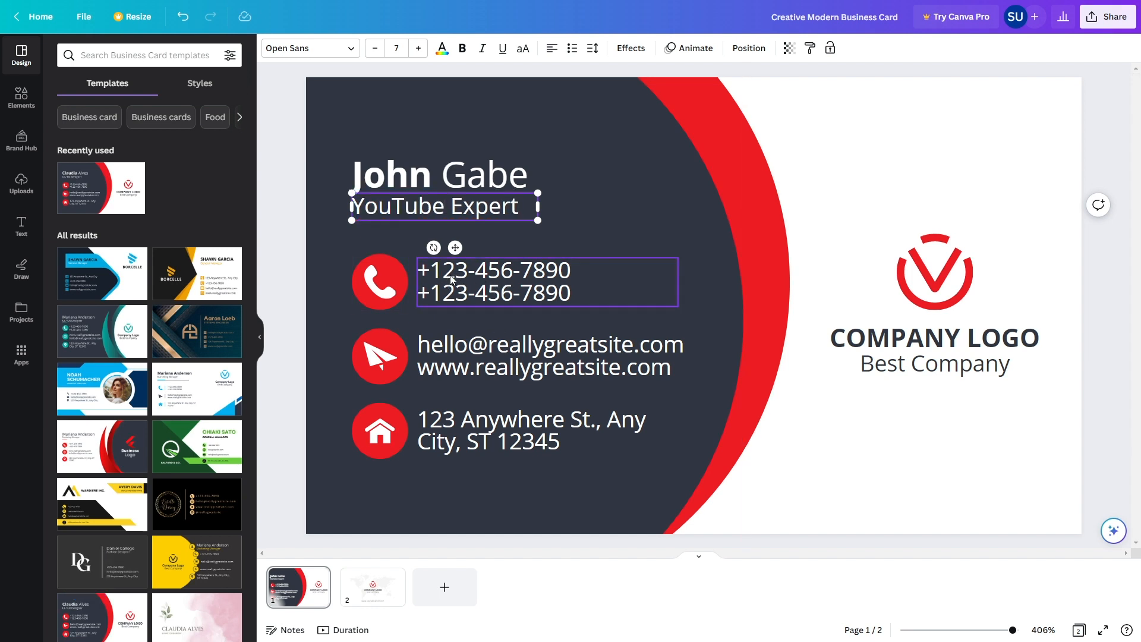
- Delete the second phone line, leaving a single phone number
{"action": "double_click", "coordinate": [463, 290]}
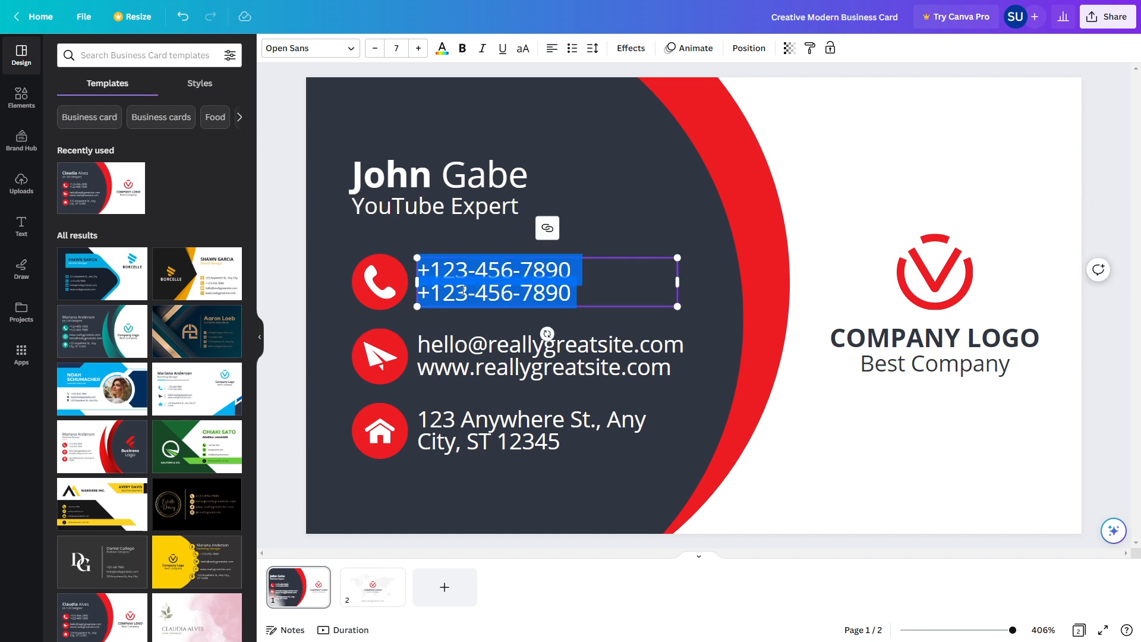
{"action": "left_click_drag", "start_coordinate": [598, 291], "coordinate": [418, 291]}
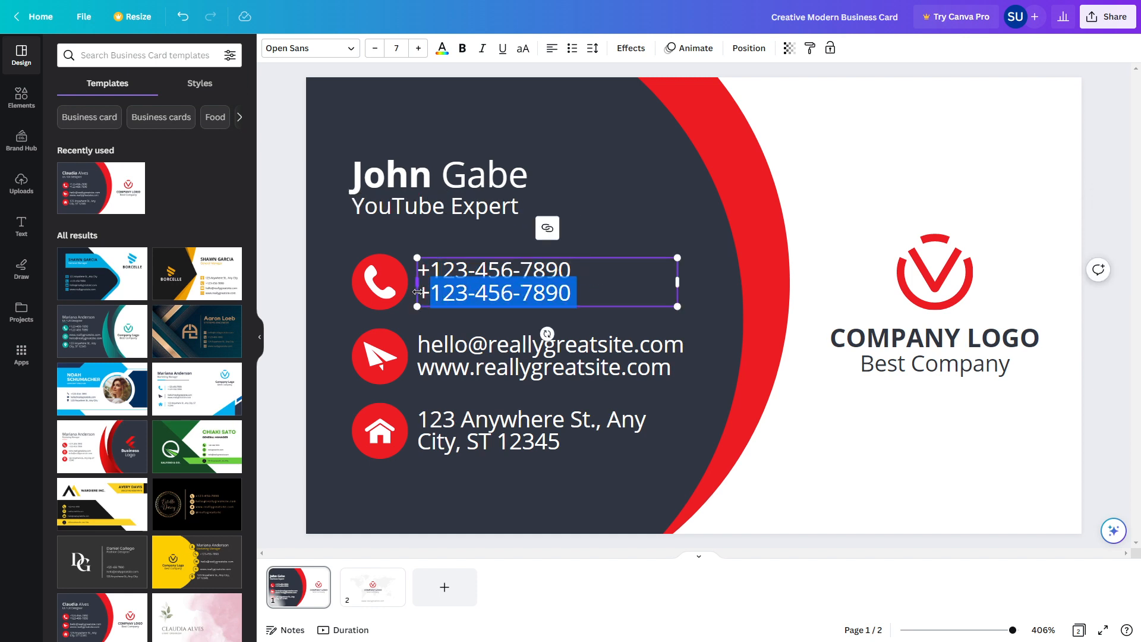
{"action": "key", "text": "BackSpace"}
{"action": "key", "text": "BackSpace"}
{"action": "key", "text": "BackSpace"}
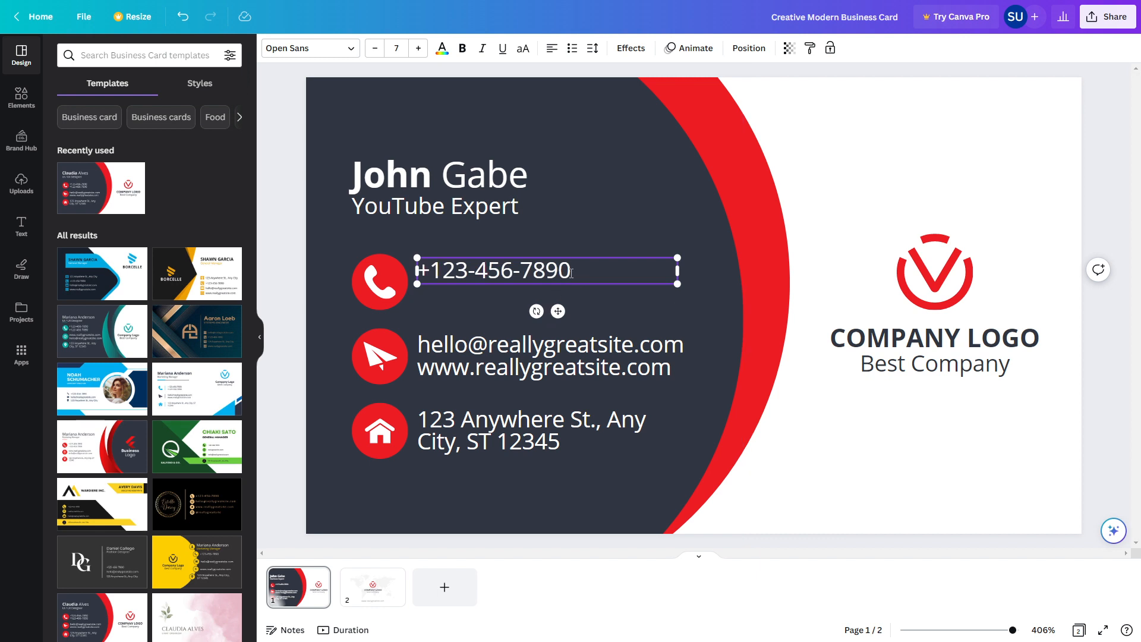
{"action": "left_click_drag", "start_coordinate": [588, 269], "coordinate": [445, 267]}
{"action": "key", "text": "BackSpace"}
{"action": "type", "text": "584"}
{"action": "key", "text": "ctrl+z"}
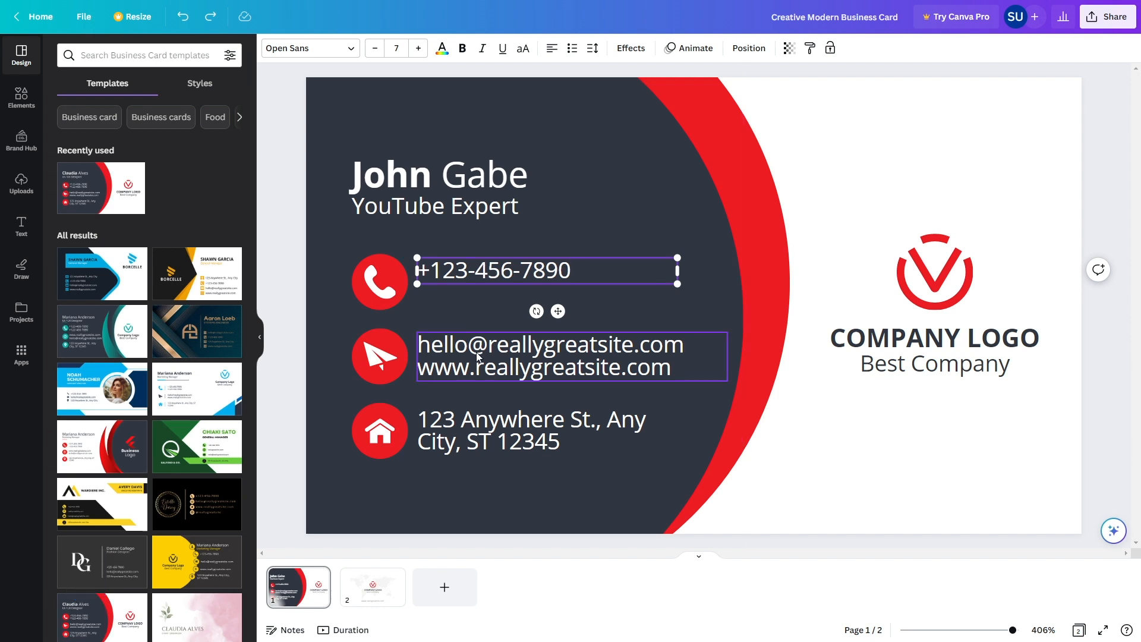
- Select the email/website and postal address text boxes
{"action": "left_click", "coordinate": [500, 358]}
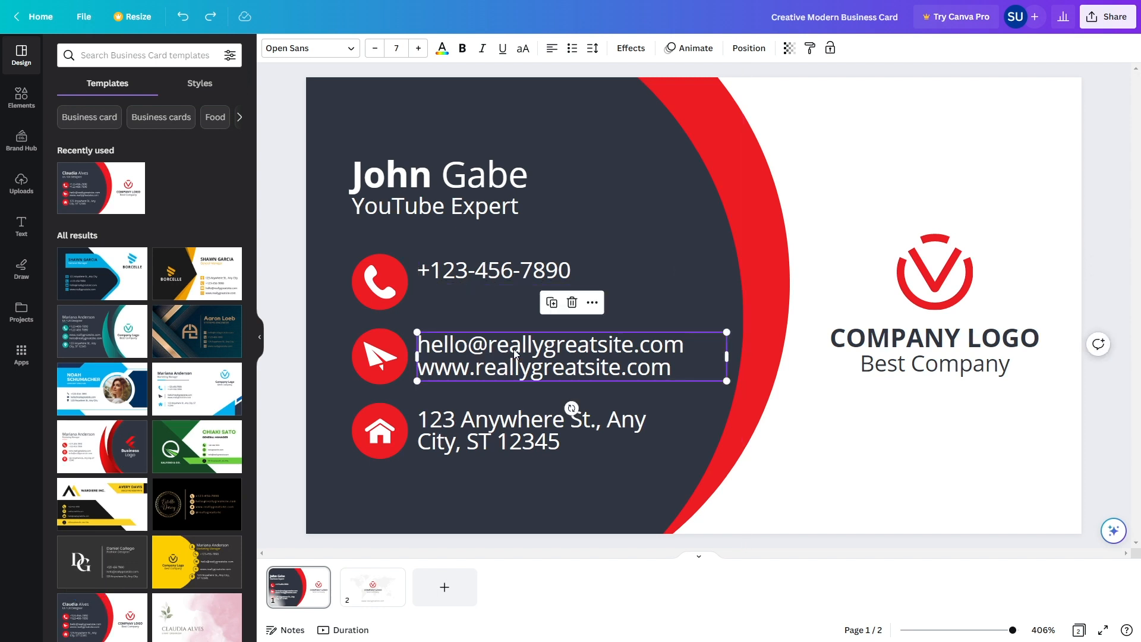
{"action": "left_click", "coordinate": [514, 348]}
{"action": "left_click", "coordinate": [527, 423]}
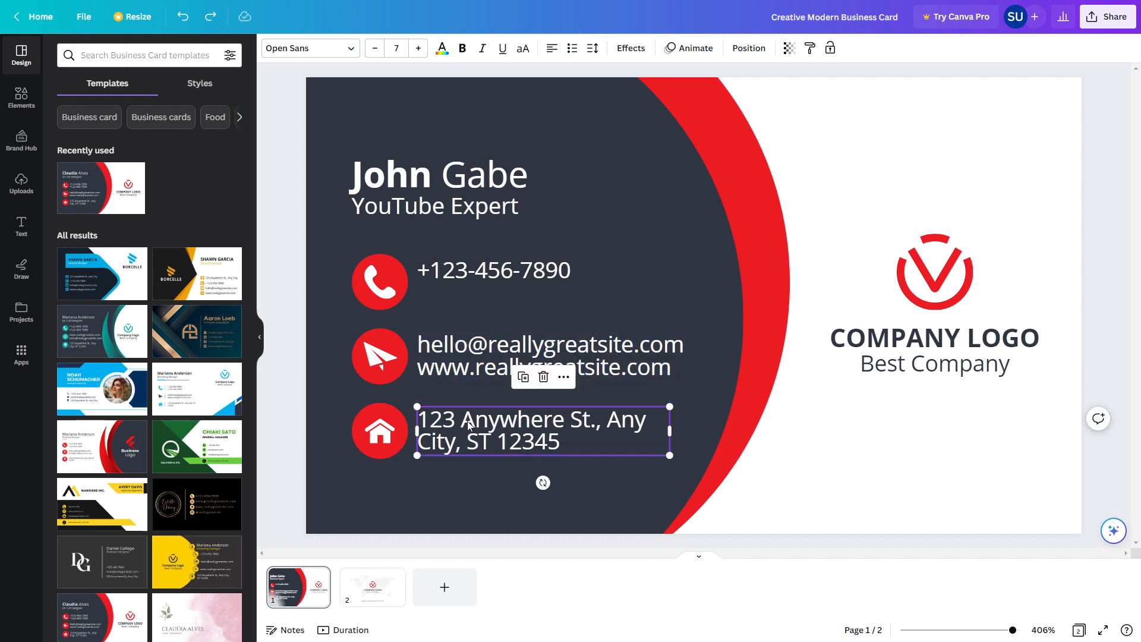
- Delete the red logo graphic and the COMPANY LOGO and Best Company texts
{"action": "left_click", "coordinate": [925, 312]}
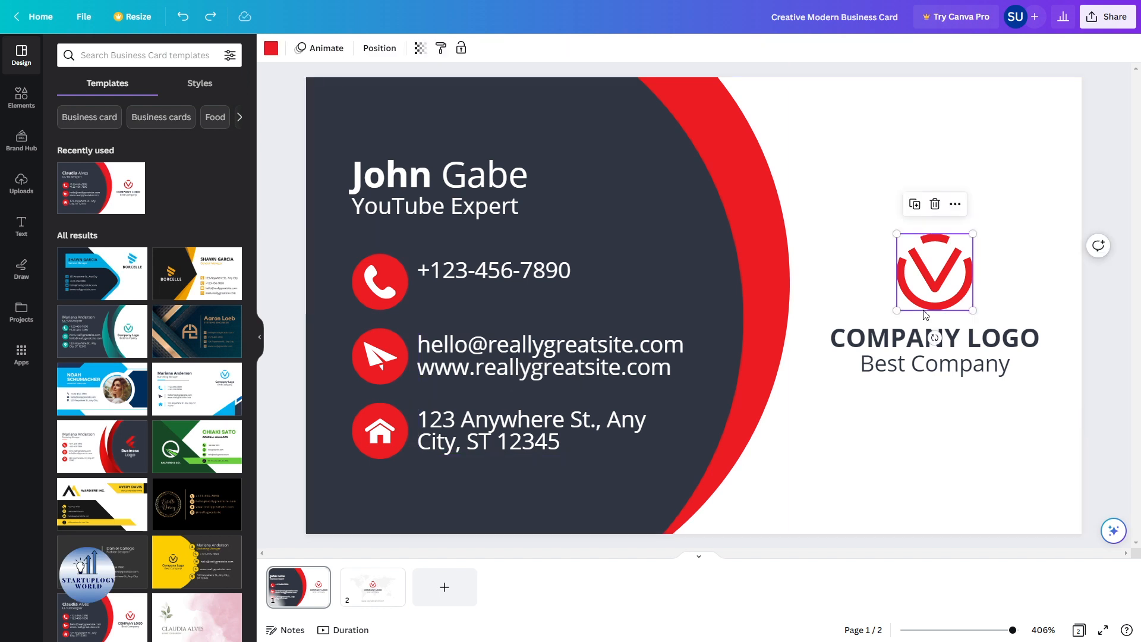
{"action": "left_click", "coordinate": [935, 204]}
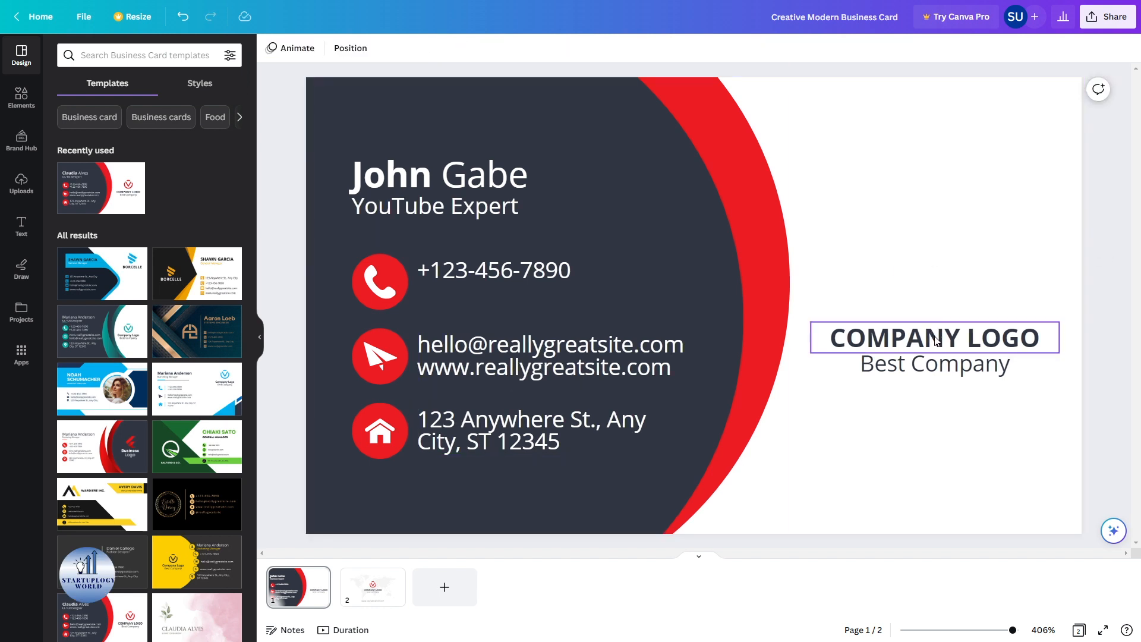
{"action": "left_click", "coordinate": [935, 292]}
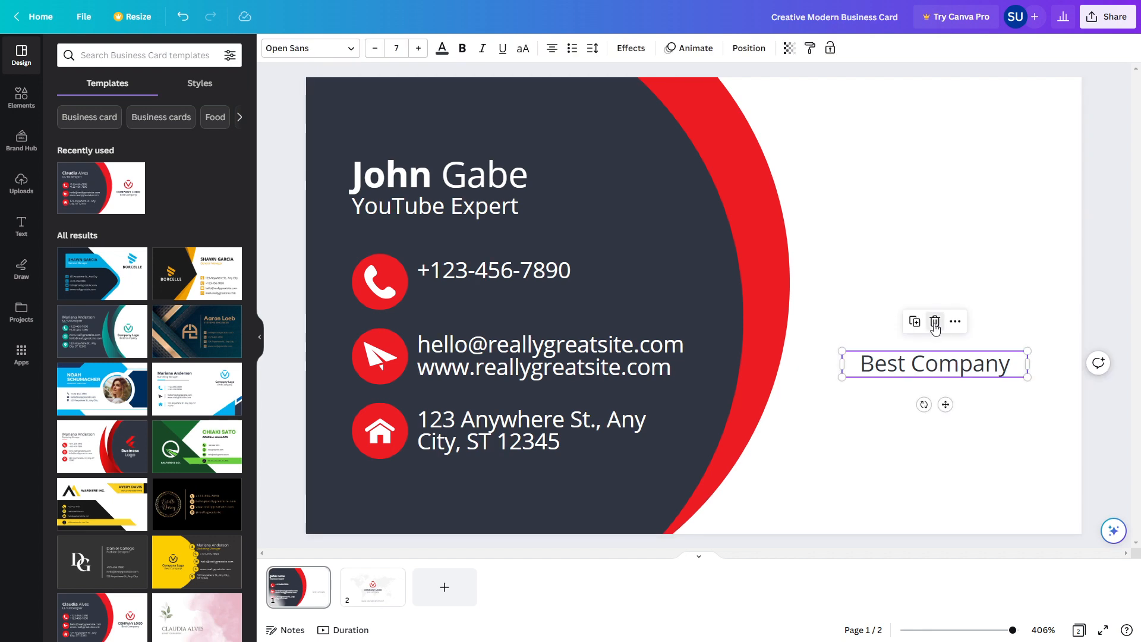
{"action": "left_click", "coordinate": [935, 319]}
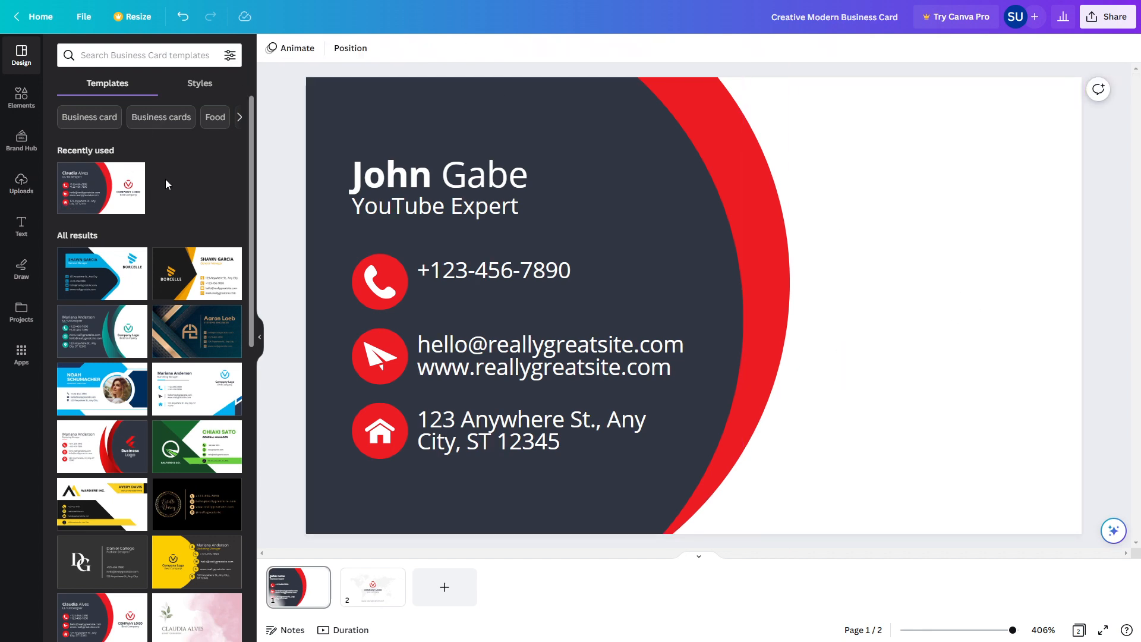
- Add the Canva logo, shrink it to about 1.7, and align it with the phone row
{"action": "left_click", "coordinate": [22, 183]}
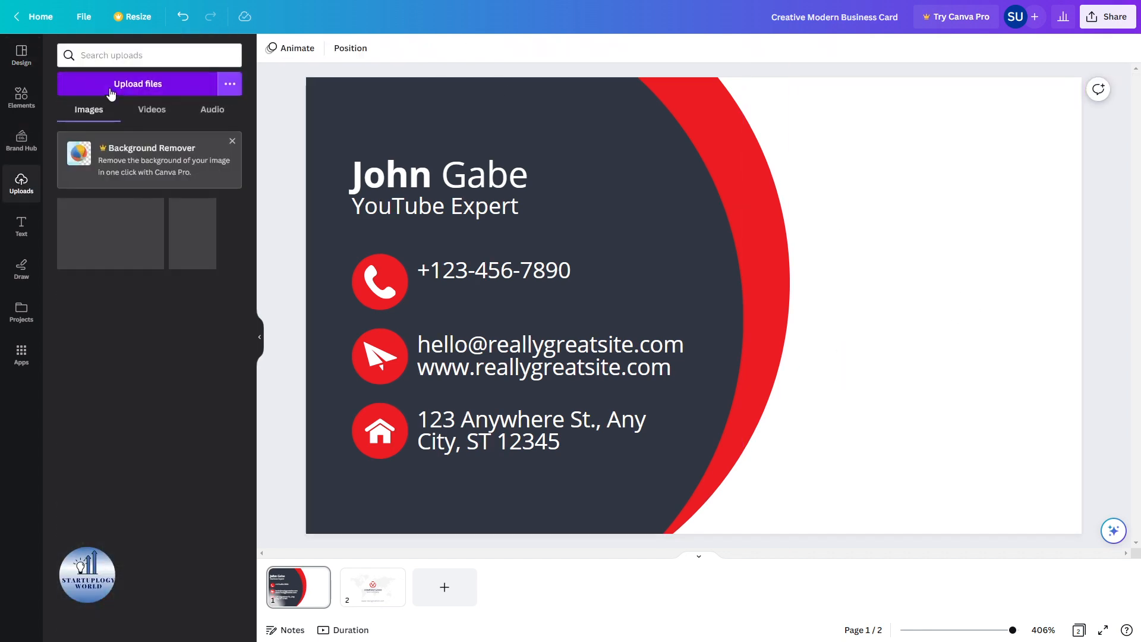
{"action": "left_click", "coordinate": [22, 96]}
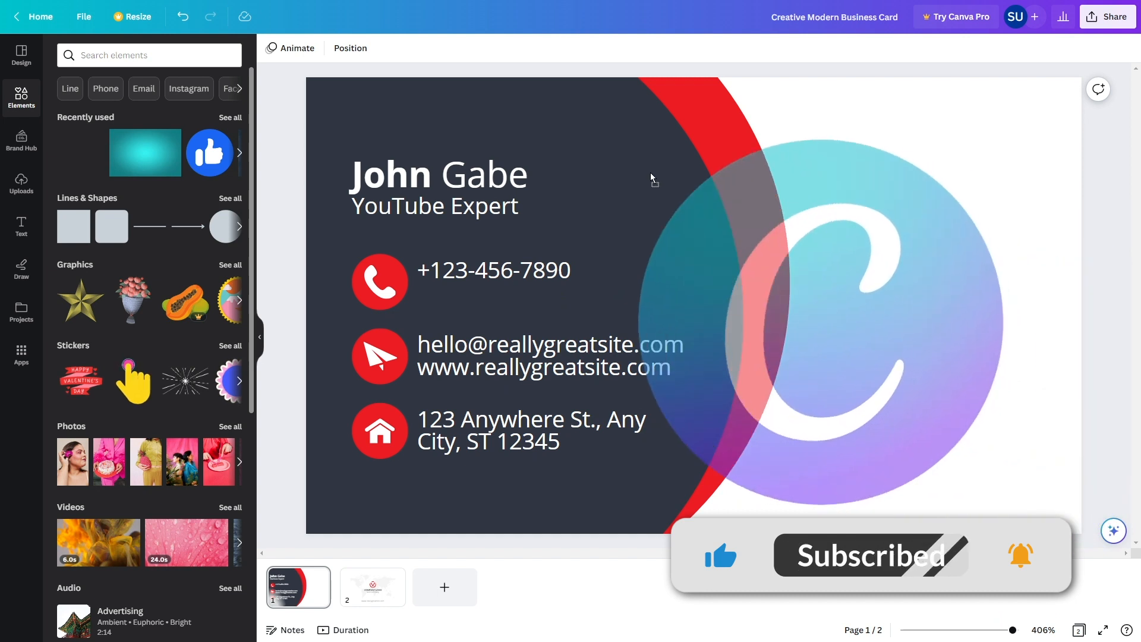
{"action": "key", "text": "ctrl+v"}
{"action": "left_click_drag", "start_coordinate": [1037, 138], "coordinate": [829, 380]}
{"action": "left_click_drag", "start_coordinate": [734, 410], "coordinate": [930, 257]}
- Make the curved band purple and the dark background shape teal
{"action": "left_click", "coordinate": [851, 160]}
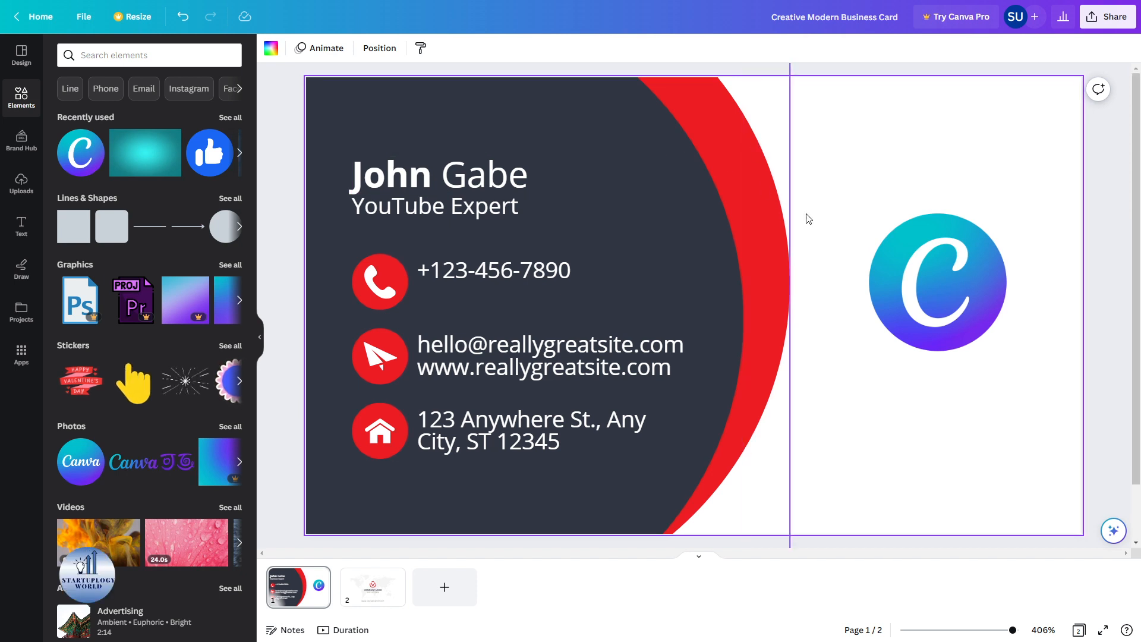
{"action": "left_click", "coordinate": [766, 249]}
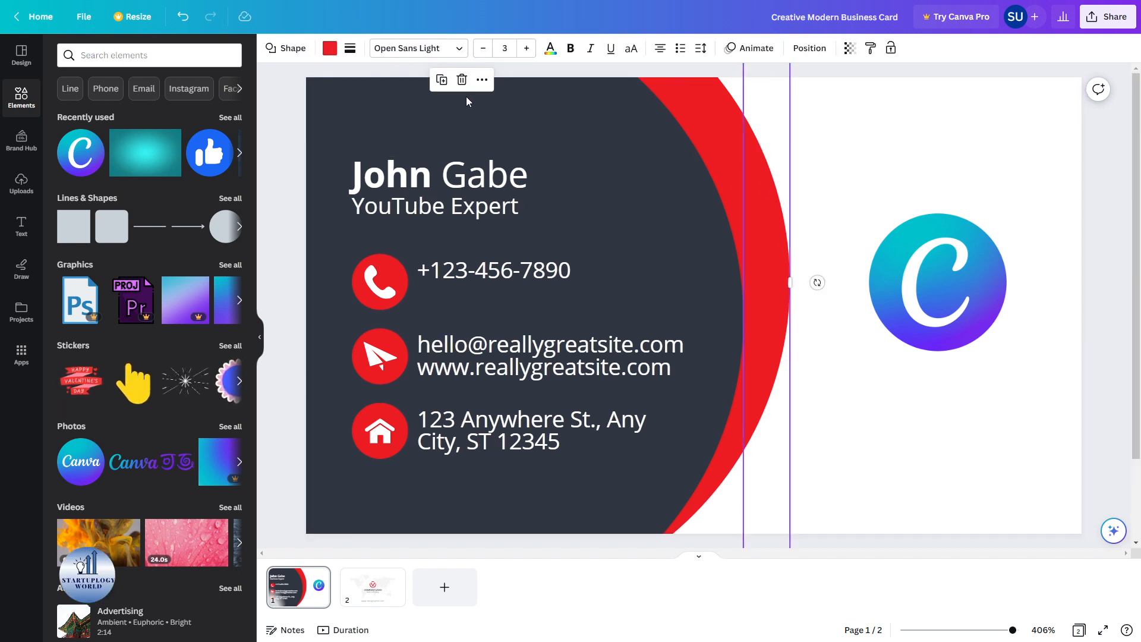
{"action": "left_click", "coordinate": [329, 48]}
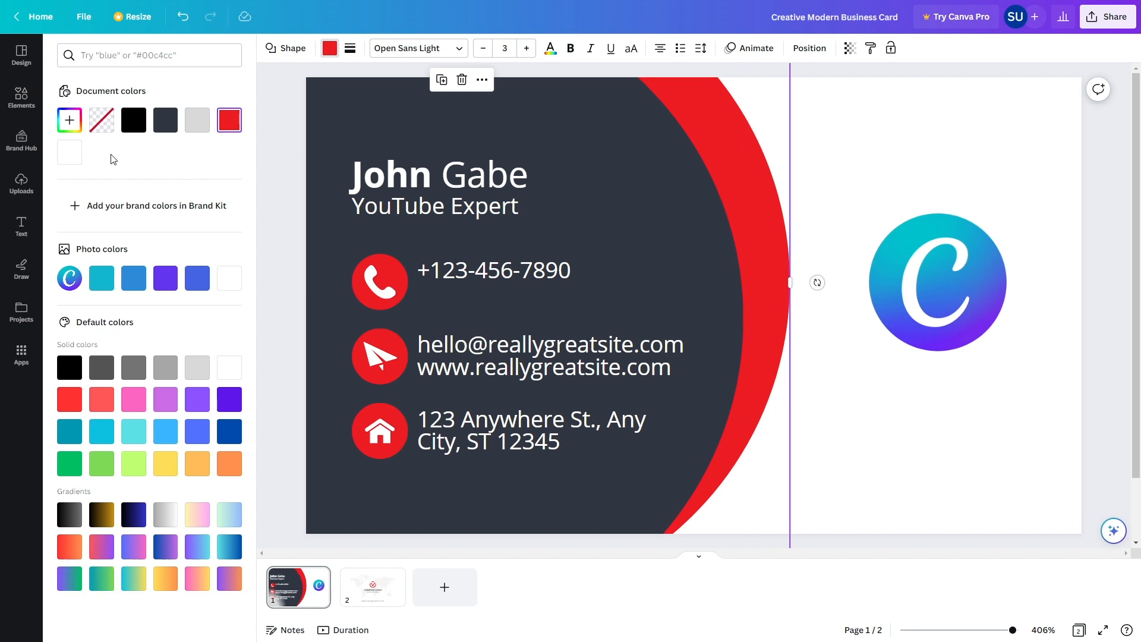
{"action": "left_click", "coordinate": [173, 285]}
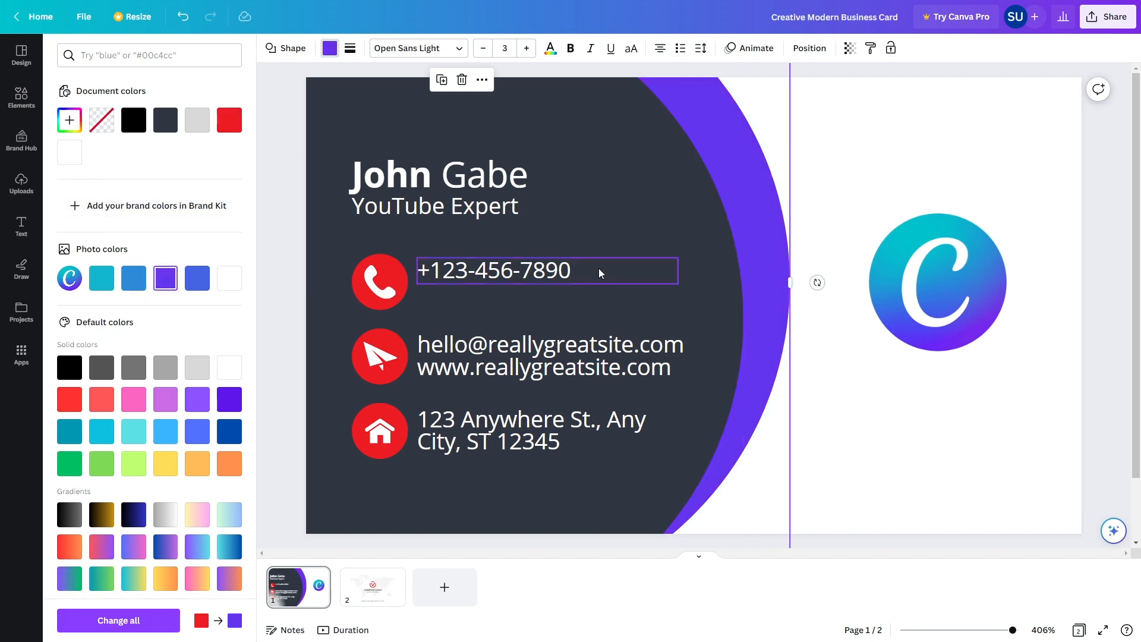
{"action": "left_click", "coordinate": [683, 217]}
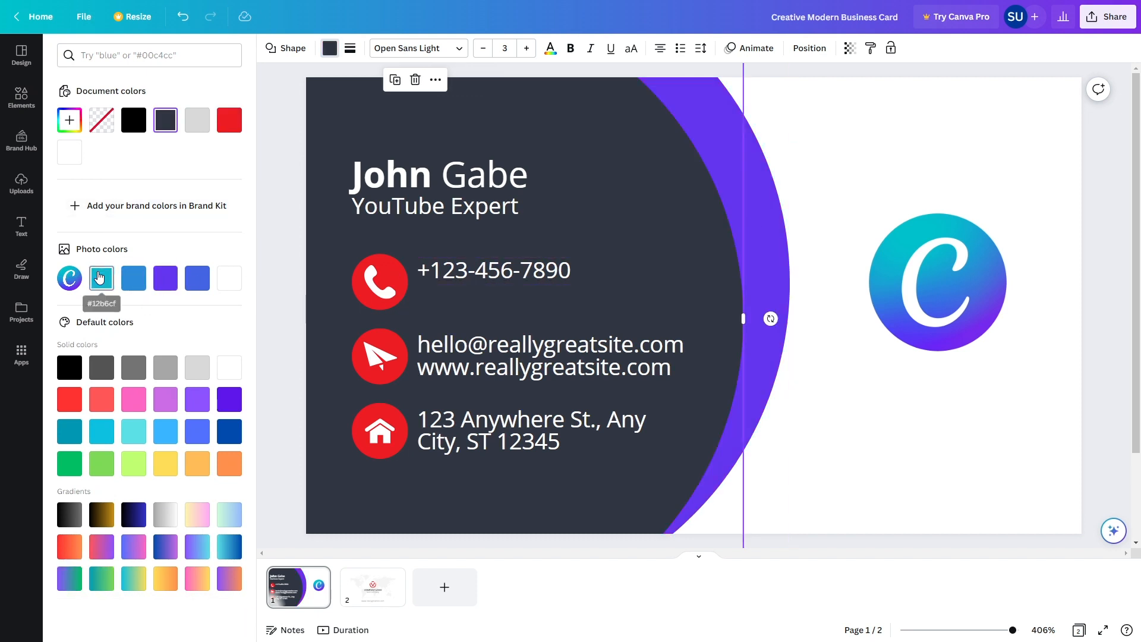
{"action": "left_click", "coordinate": [102, 278]}
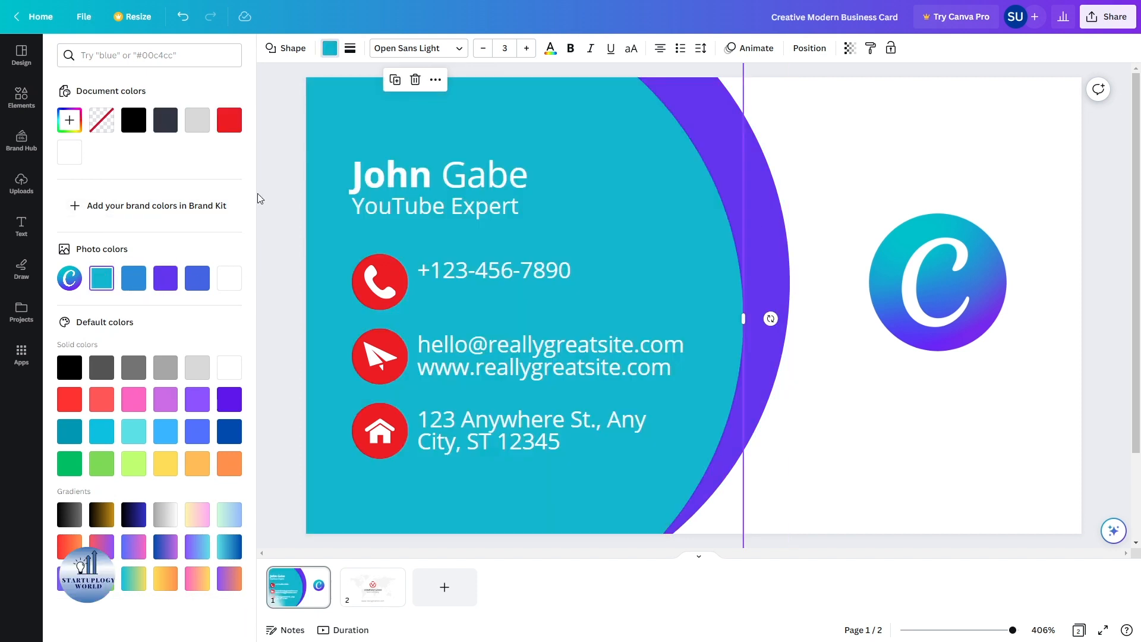
- Recolour the phone, paper-plane and house icon circles purple
{"action": "left_click", "coordinate": [402, 269]}
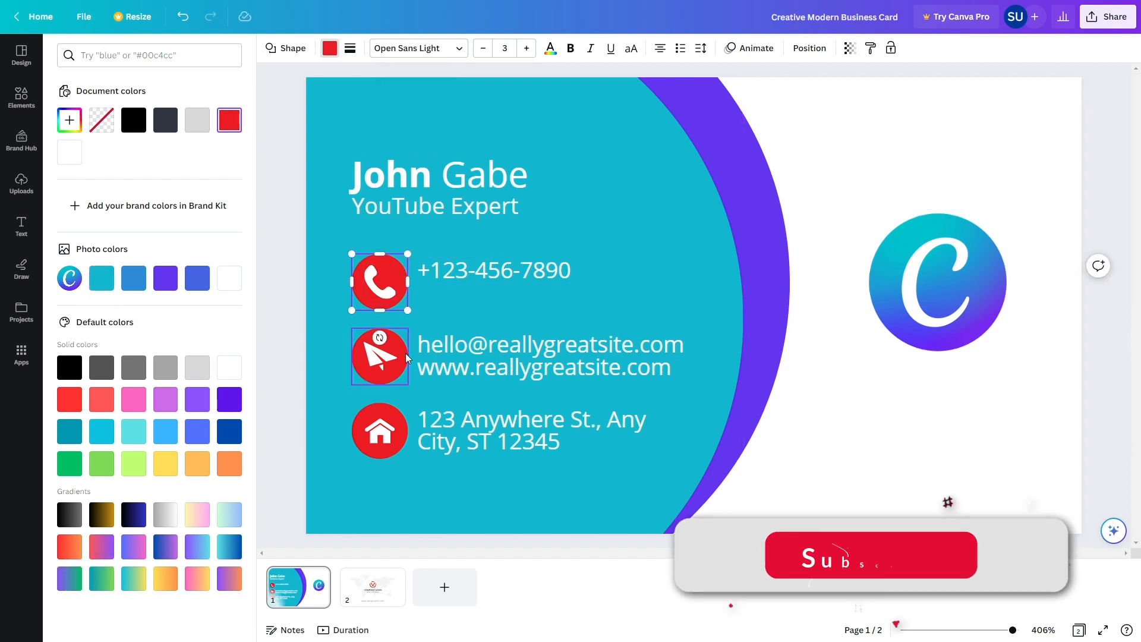
{"action": "left_click", "coordinate": [401, 374], "text": "shift"}
{"action": "left_click", "coordinate": [398, 424], "text": "shift"}
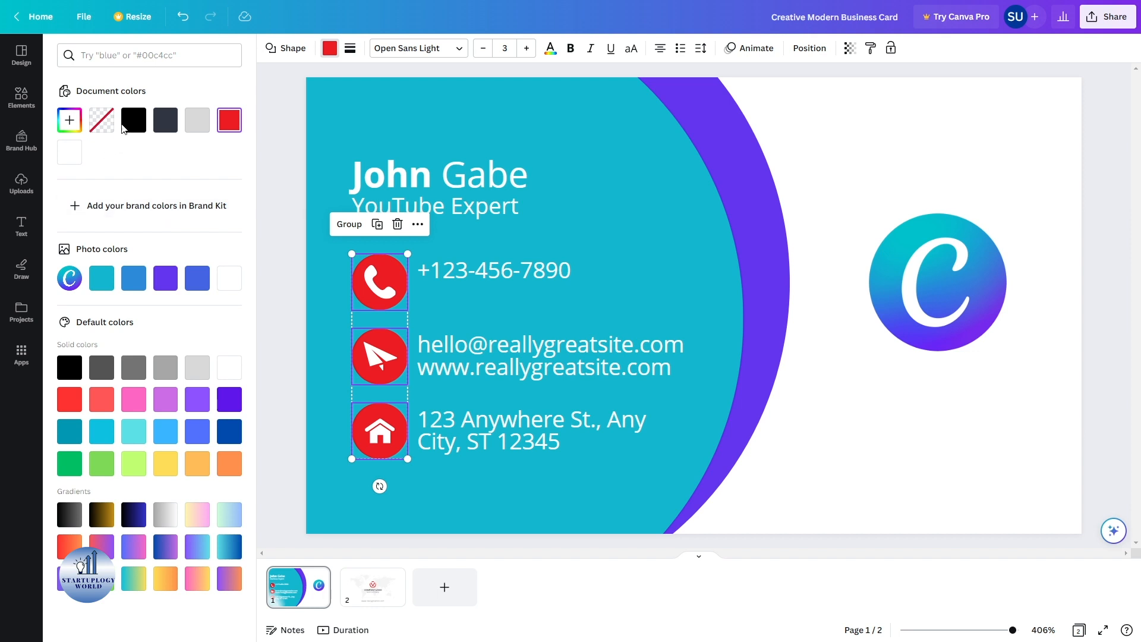
{"action": "left_click", "coordinate": [164, 279]}
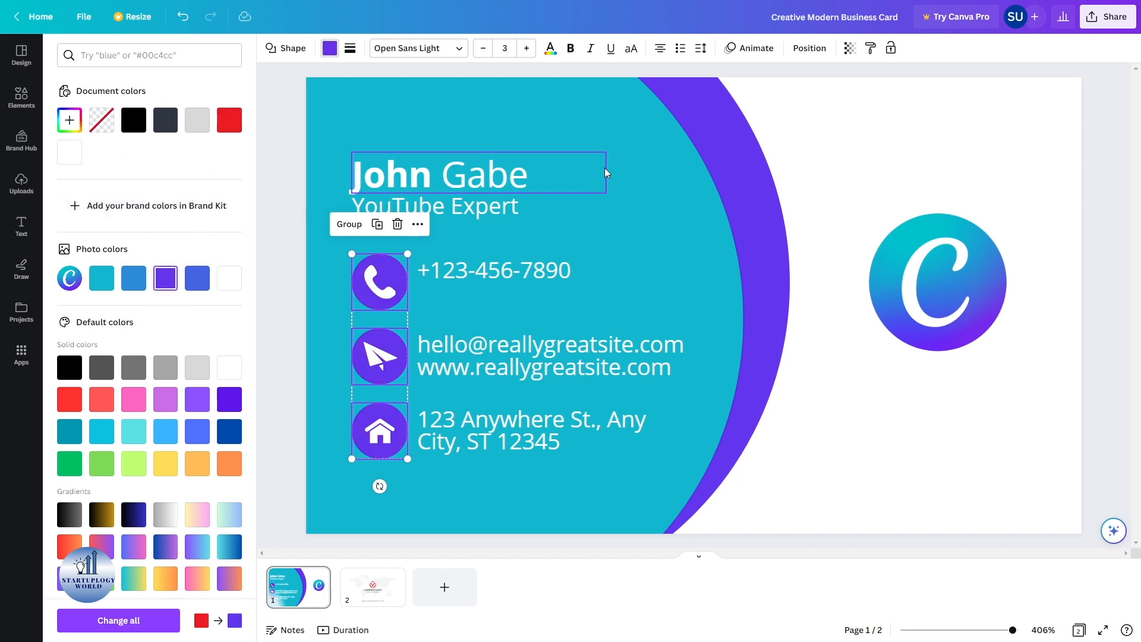
{"action": "left_click", "coordinate": [524, 568]}
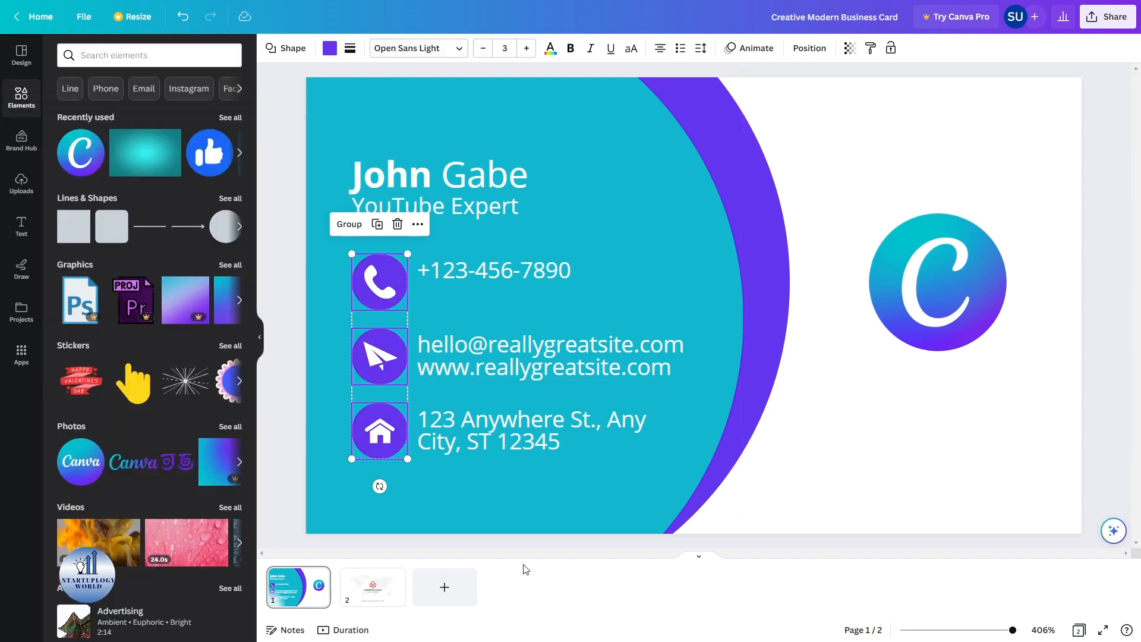
- On the card back, delete the old logo and the COMPANY LOGO and Best Company texts
{"action": "left_click", "coordinate": [392, 588]}
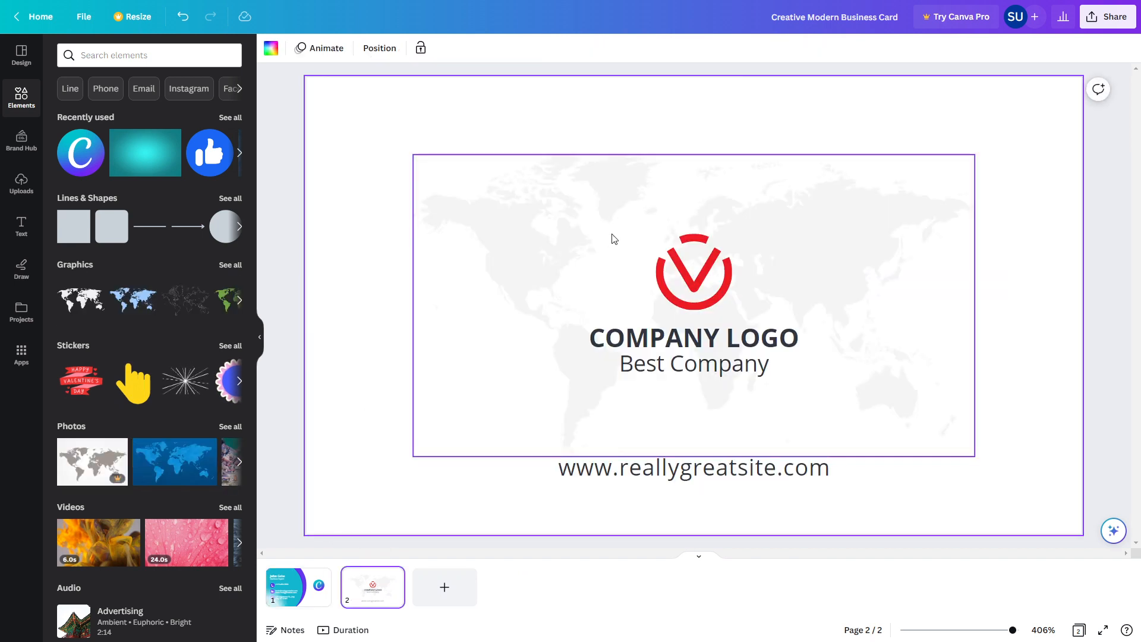
{"action": "left_click", "coordinate": [695, 262]}
{"action": "left_click", "coordinate": [695, 364], "text": "shift"}
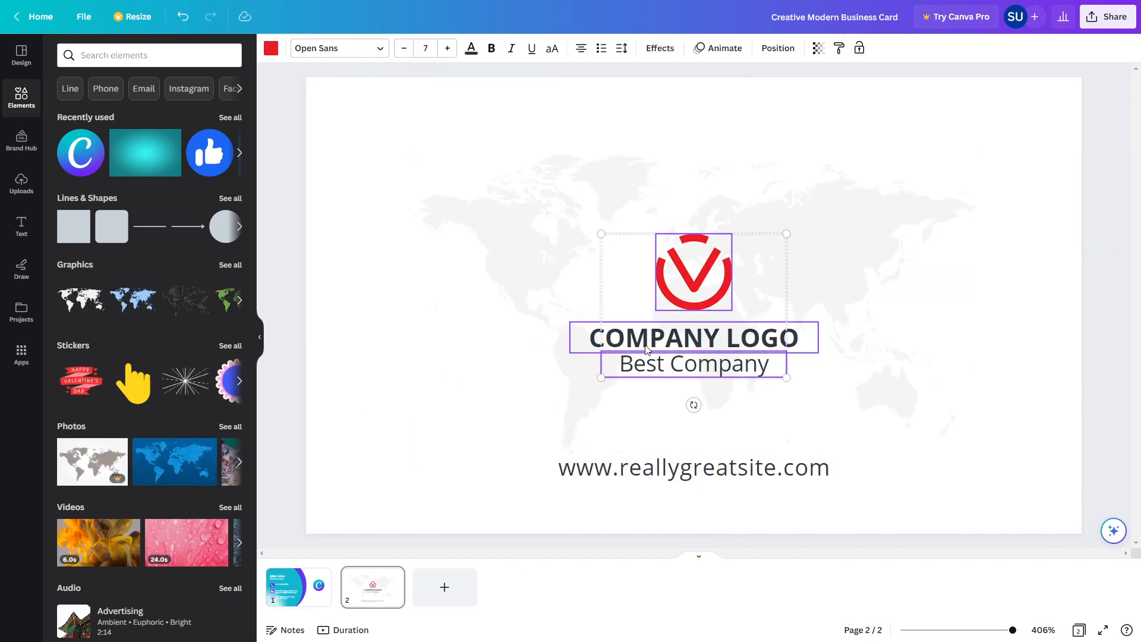
{"action": "left_click", "coordinate": [625, 346], "text": "shift"}
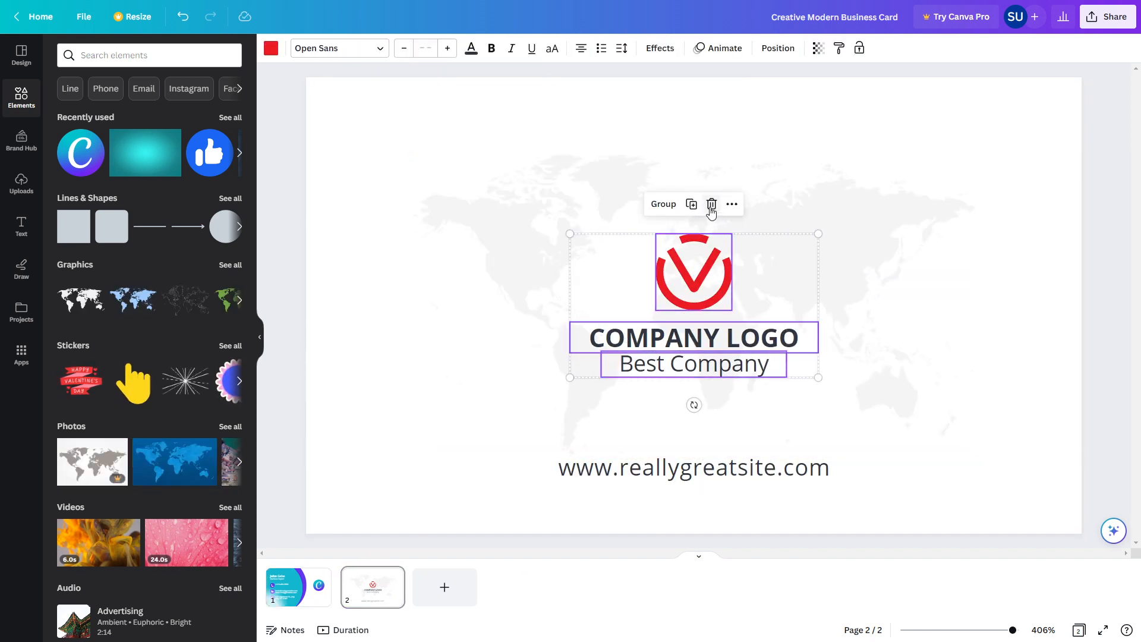
{"action": "left_click", "coordinate": [712, 205]}
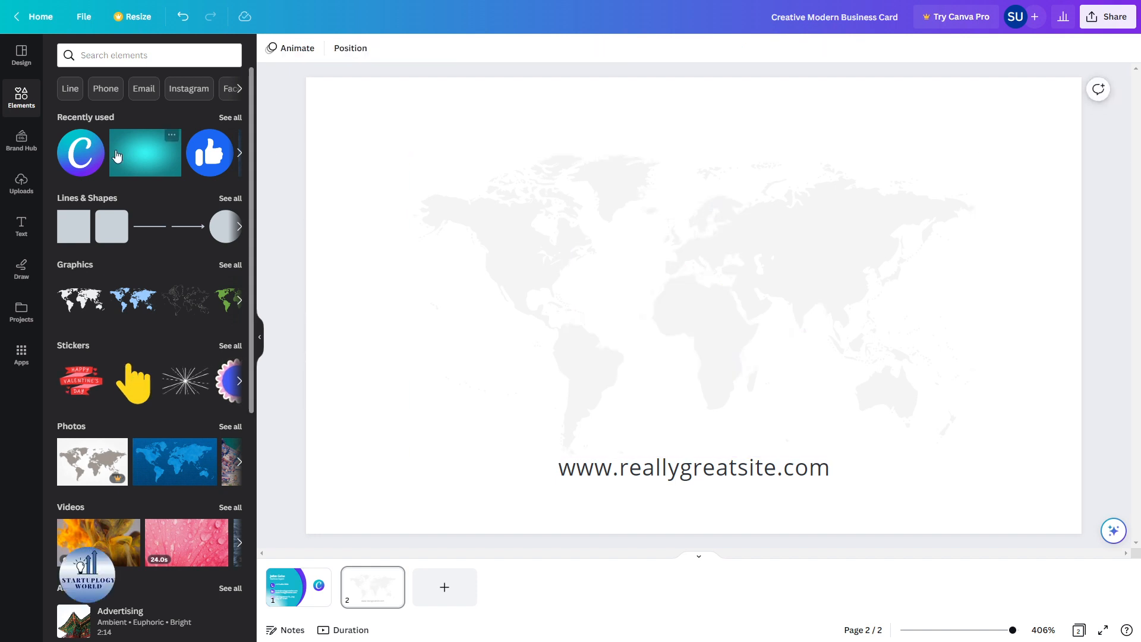
- Place the Canva logo centred over the world map, then return to the front
{"action": "left_click_drag", "start_coordinate": [72, 155], "coordinate": [636, 247]}
{"action": "mouse_move", "coordinate": [713, 277]}
{"action": "left_mouse_down"}
{"action": "mouse_move", "coordinate": [706, 256]}
{"action": "mouse_move", "coordinate": [728, 260]}
{"action": "mouse_move", "coordinate": [725, 283]}
{"action": "left_mouse_up"}
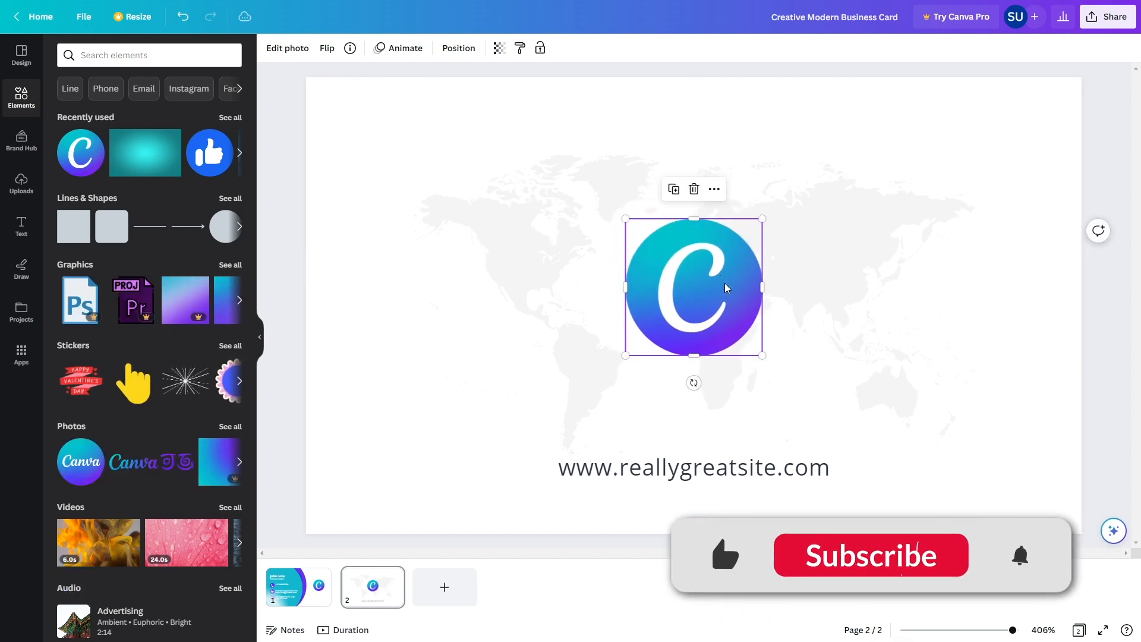
{"action": "double_click", "coordinate": [676, 472]}
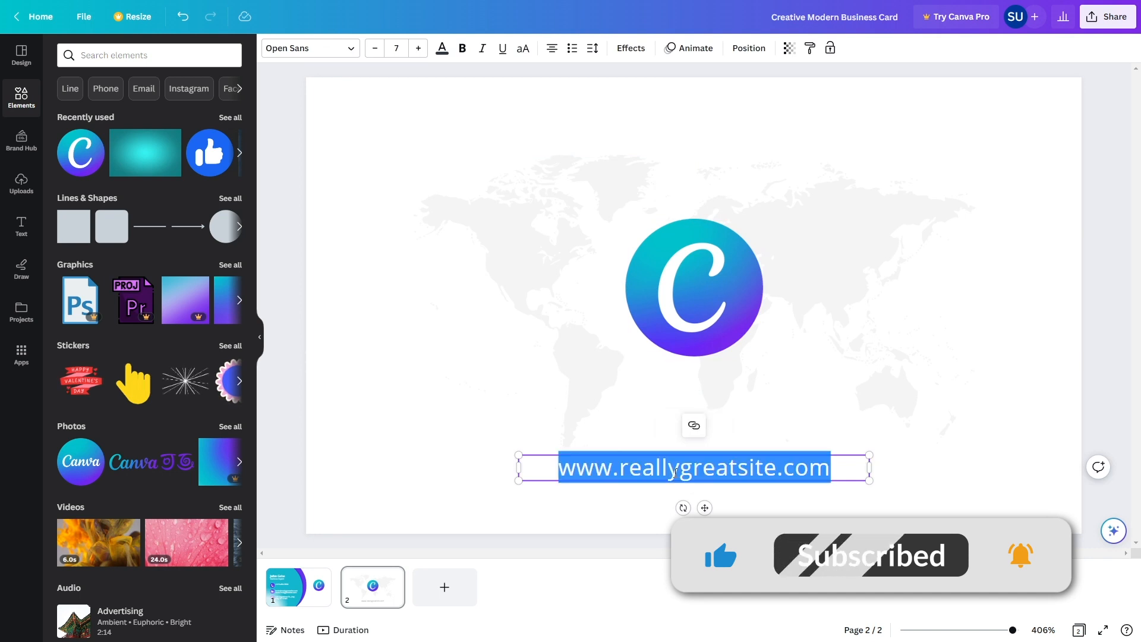
{"action": "left_click", "coordinate": [301, 576]}
{"action": "left_click", "coordinate": [300, 576]}
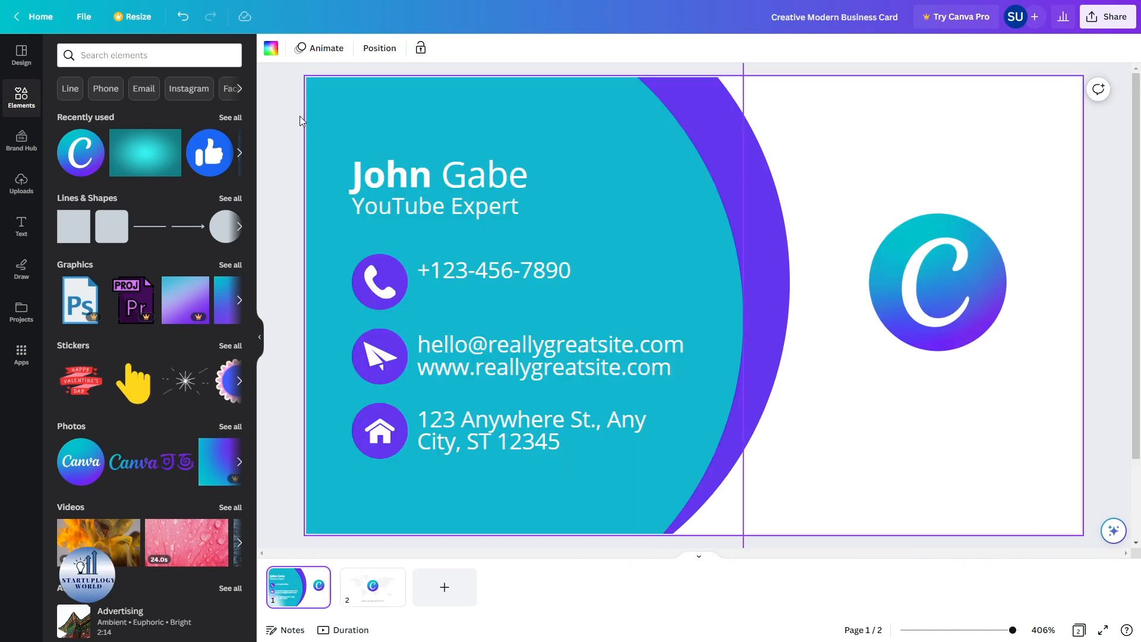
- Download all pages as a PDF Print file and open the downloaded PDF
{"action": "left_click", "coordinate": [81, 19]}
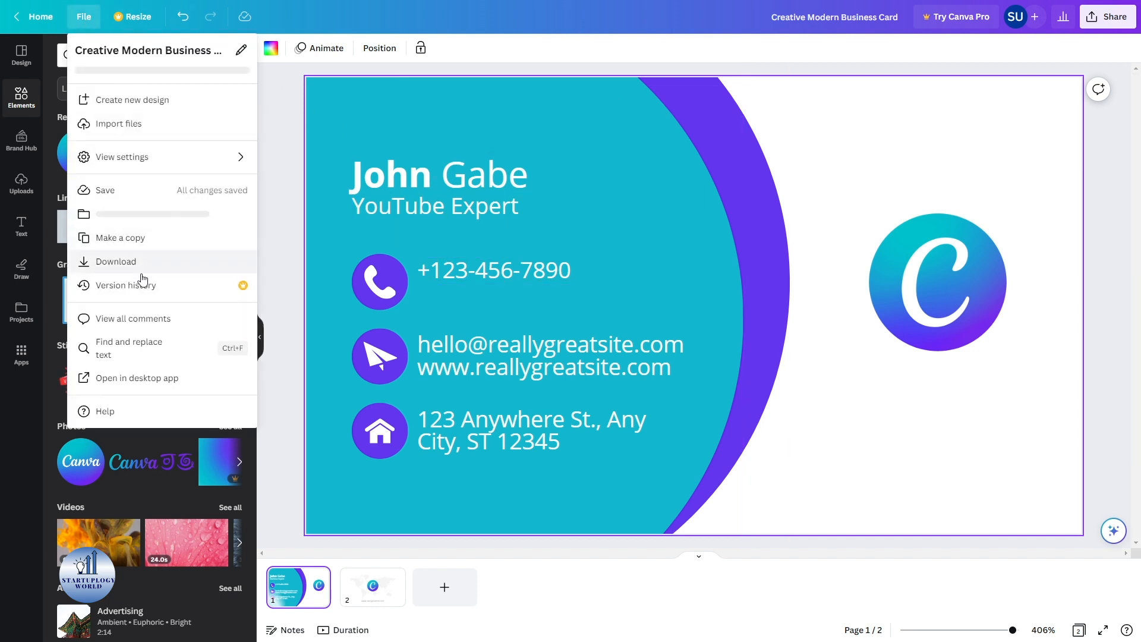
{"action": "left_click", "coordinate": [119, 267]}
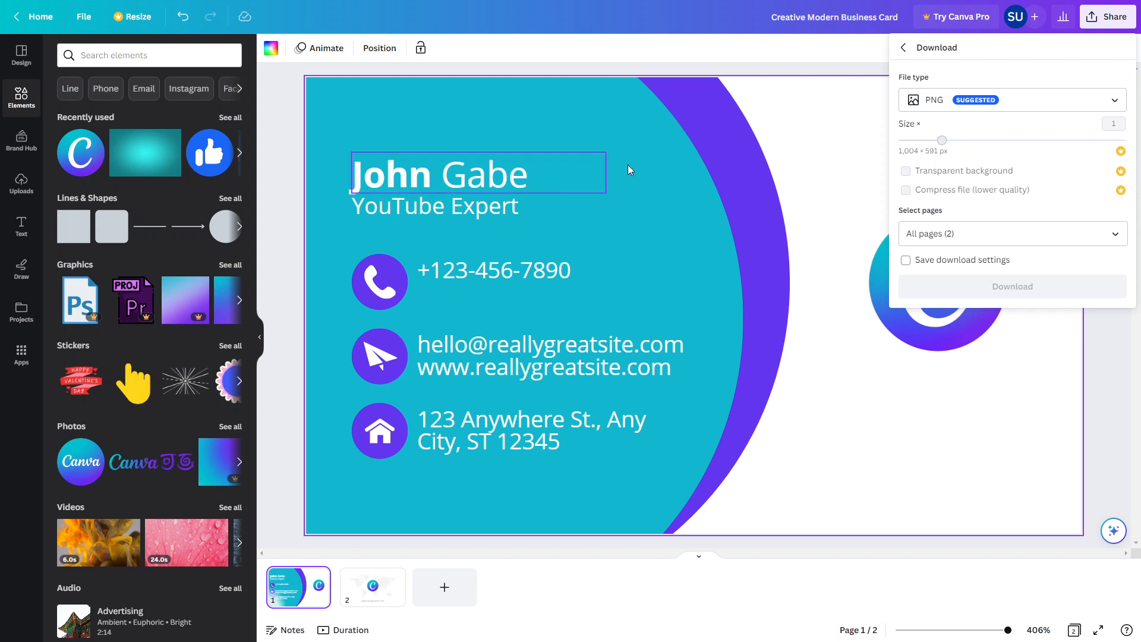
{"action": "left_click", "coordinate": [956, 105]}
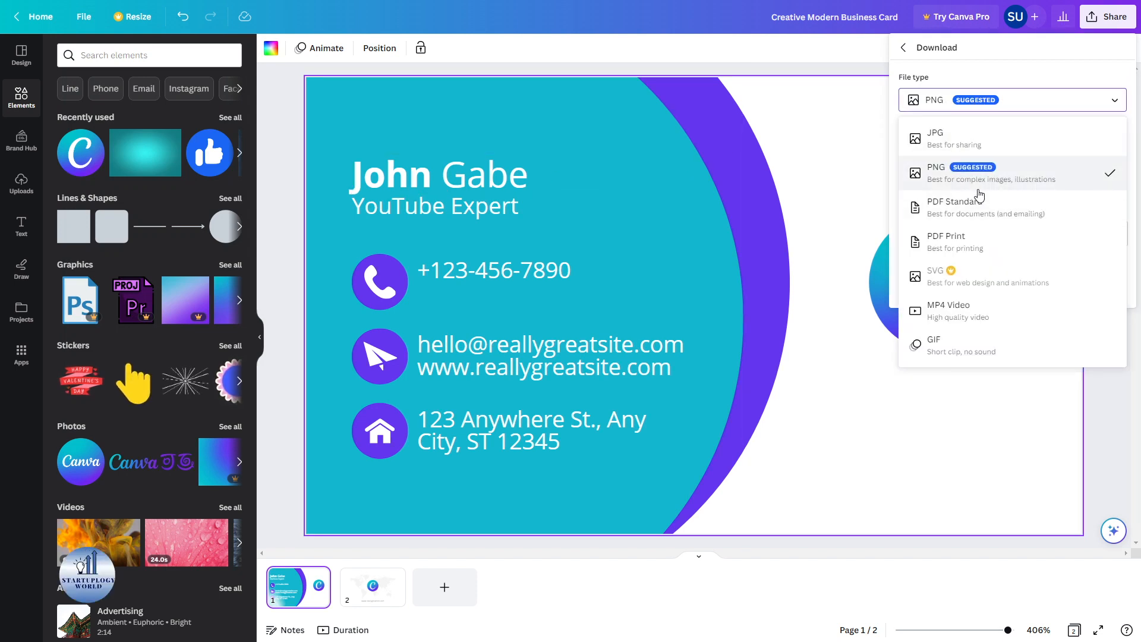
{"action": "left_click", "coordinate": [985, 245]}
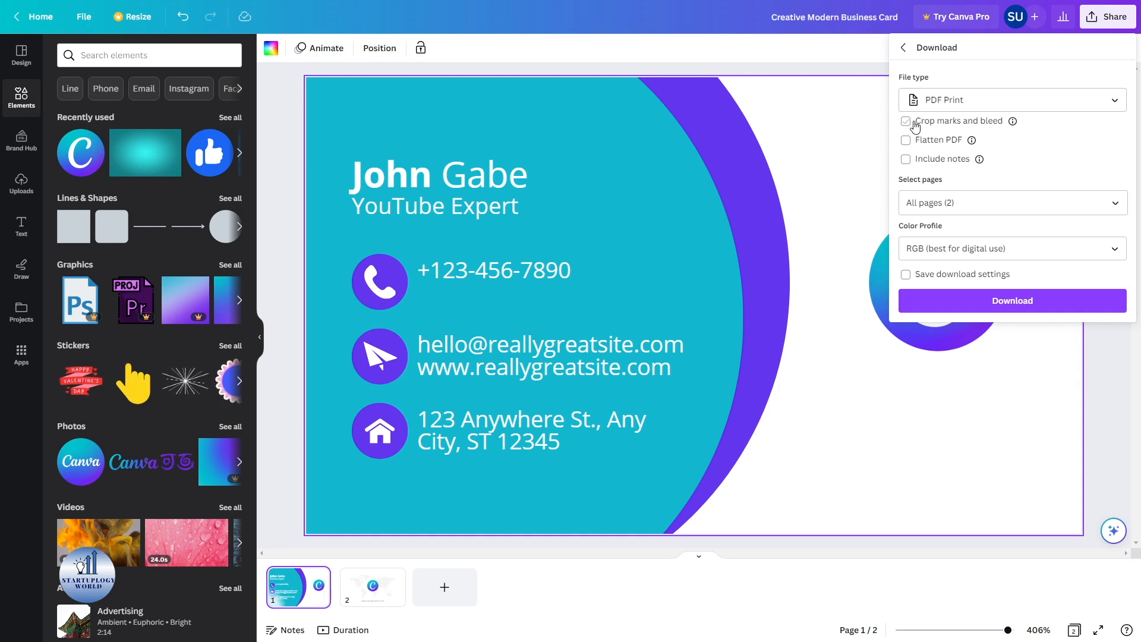
{"action": "left_click", "coordinate": [979, 300]}
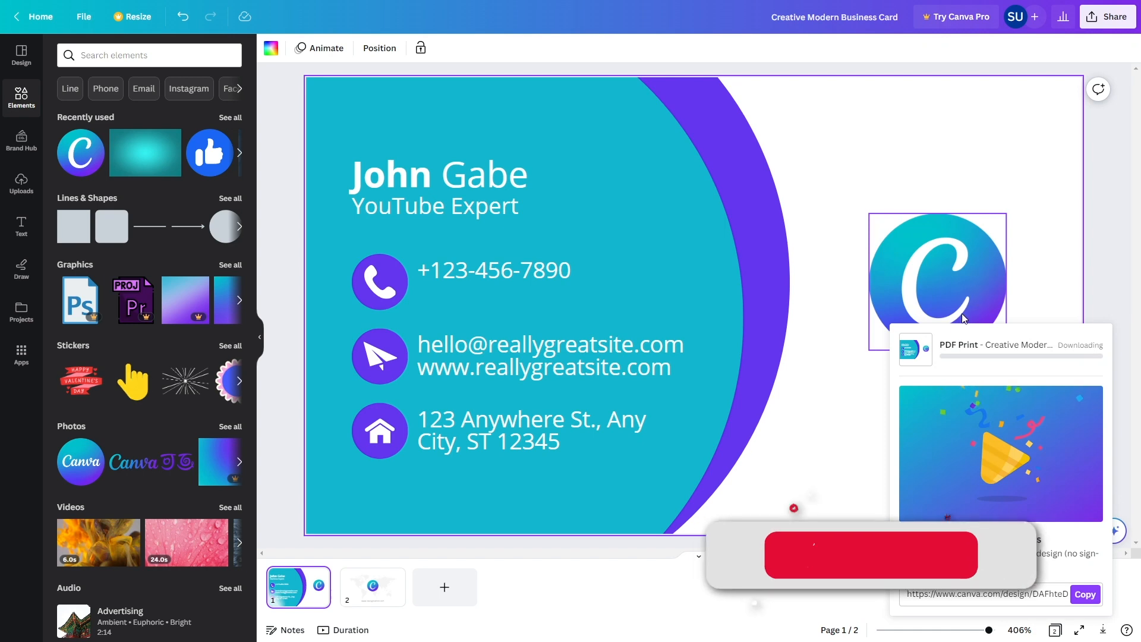
{"action": "left_click", "coordinate": [89, 627]}
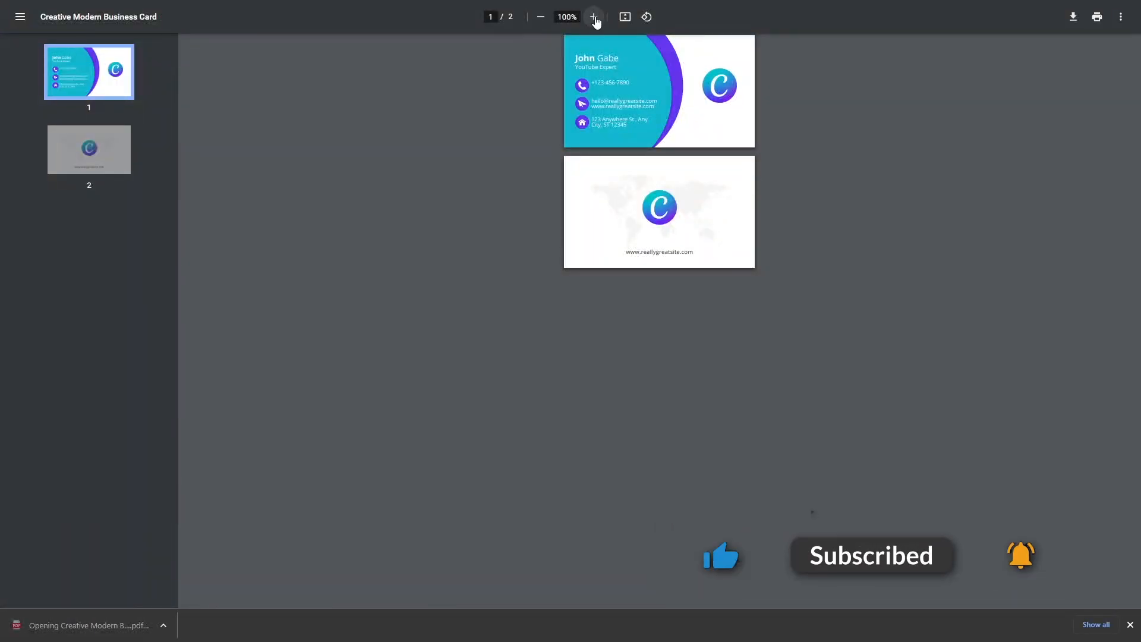
- Zoom the PDF to 300%, then back to 250% to inspect both card sides
{"action": "left_click", "coordinate": [593, 17]}
{"action": "left_click", "coordinate": [594, 17]}
{"action": "left_click", "coordinate": [593, 16]}
{"action": "left_click", "coordinate": [593, 16]}
{"action": "left_click", "coordinate": [593, 16]}
{"action": "left_click", "coordinate": [594, 16]}
{"action": "left_click", "coordinate": [593, 16]}
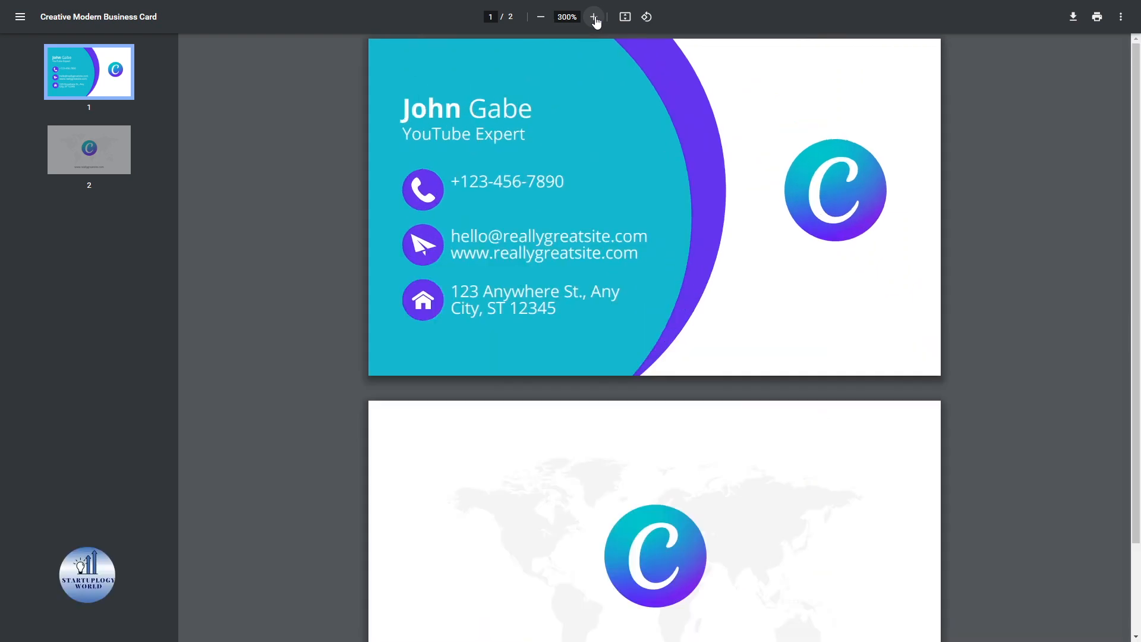
{"action": "left_click", "coordinate": [540, 16]}
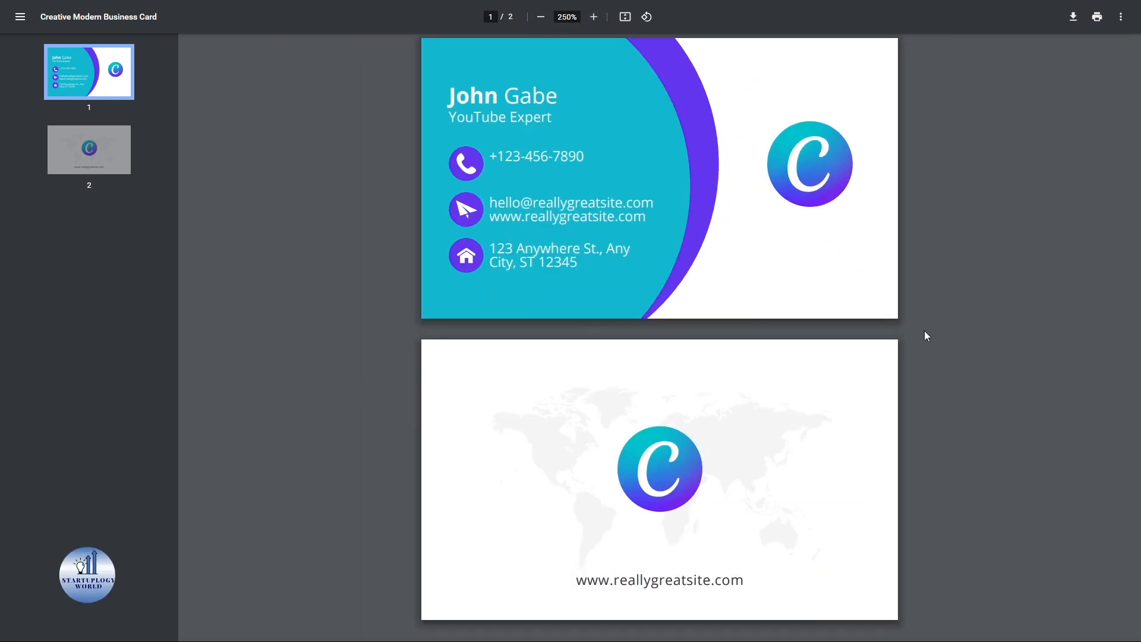